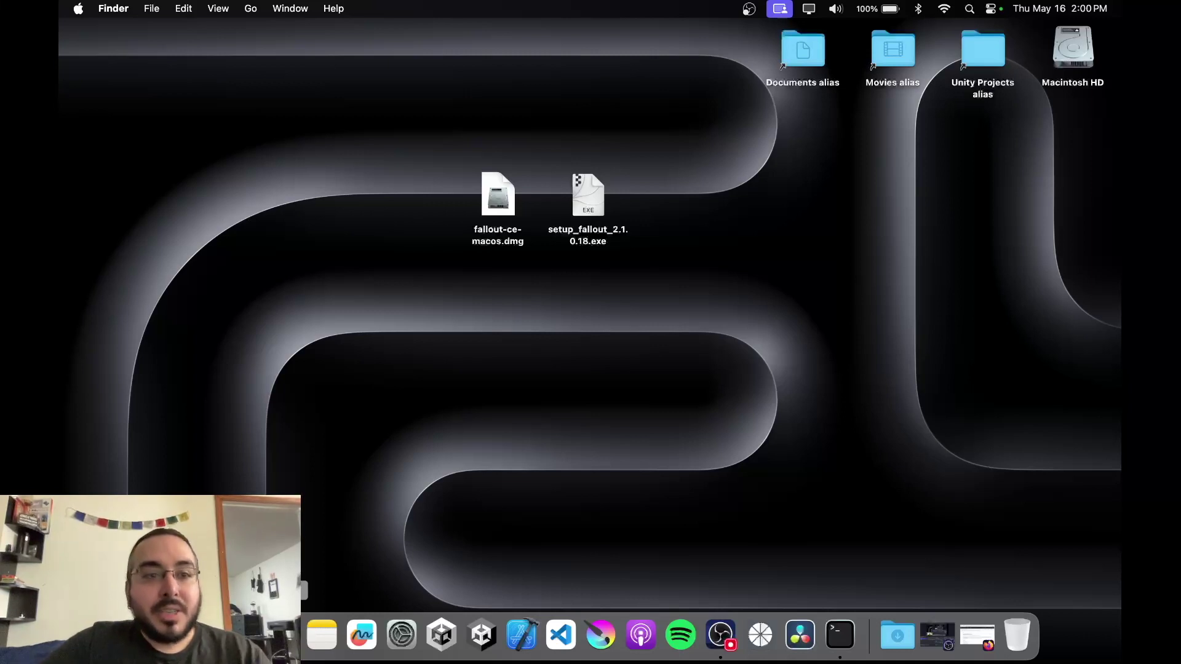
Step: Check About This Mac (M1 MacBook Pro, 8 GB, Sonoma 14.4), then return to Firefox
{"action": "left_click", "coordinate": [78, 9]}
{"action": "left_click", "coordinate": [81, 30]}
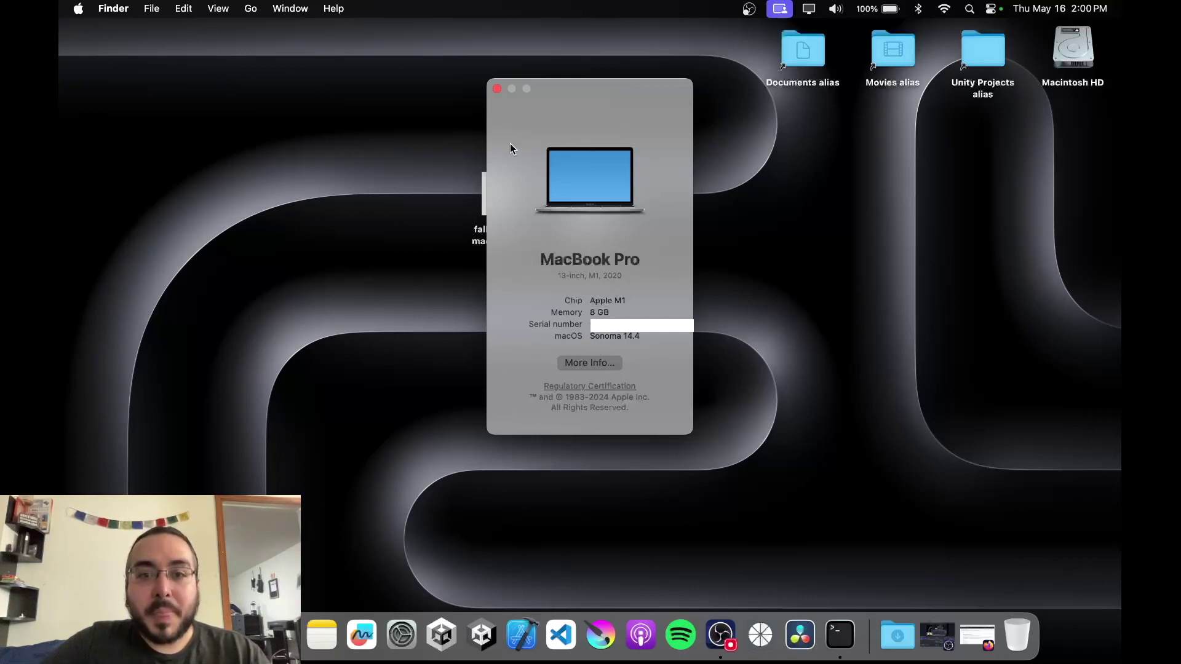
{"action": "left_click", "coordinate": [497, 89]}
{"action": "key", "text": "super+Tab"}
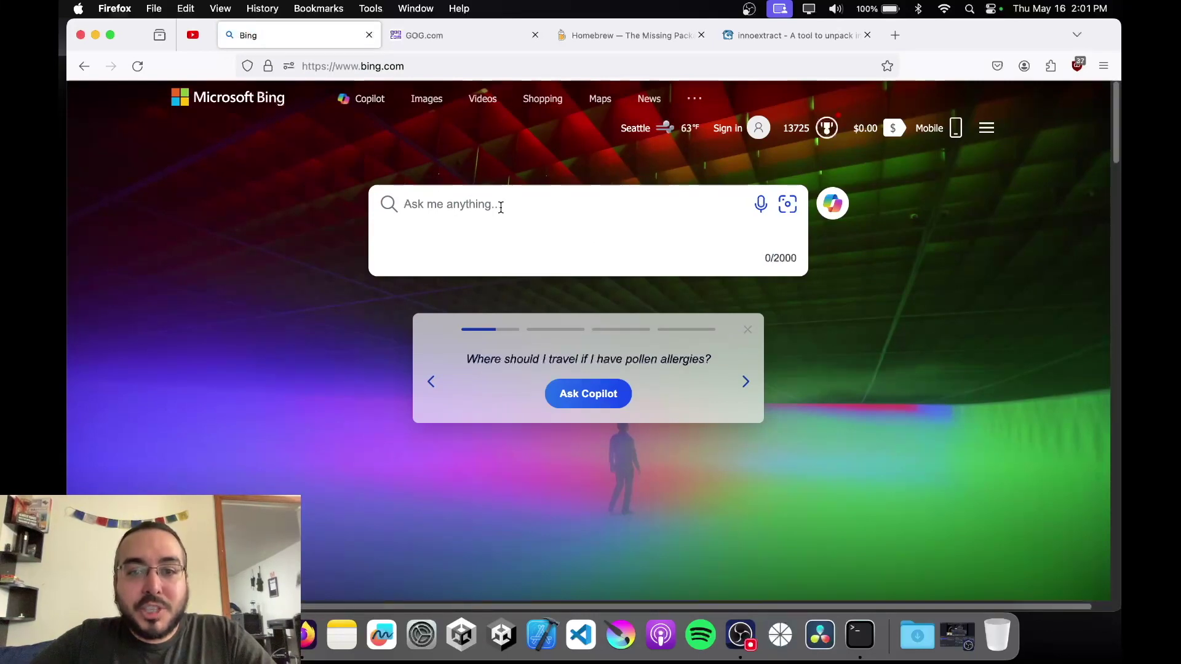
Step: Search Bing for 'fallout ce' and open the fallout1-ce GitHub repository
{"action": "type", "text": "fallout ce"}
{"action": "key", "text": "Return"}
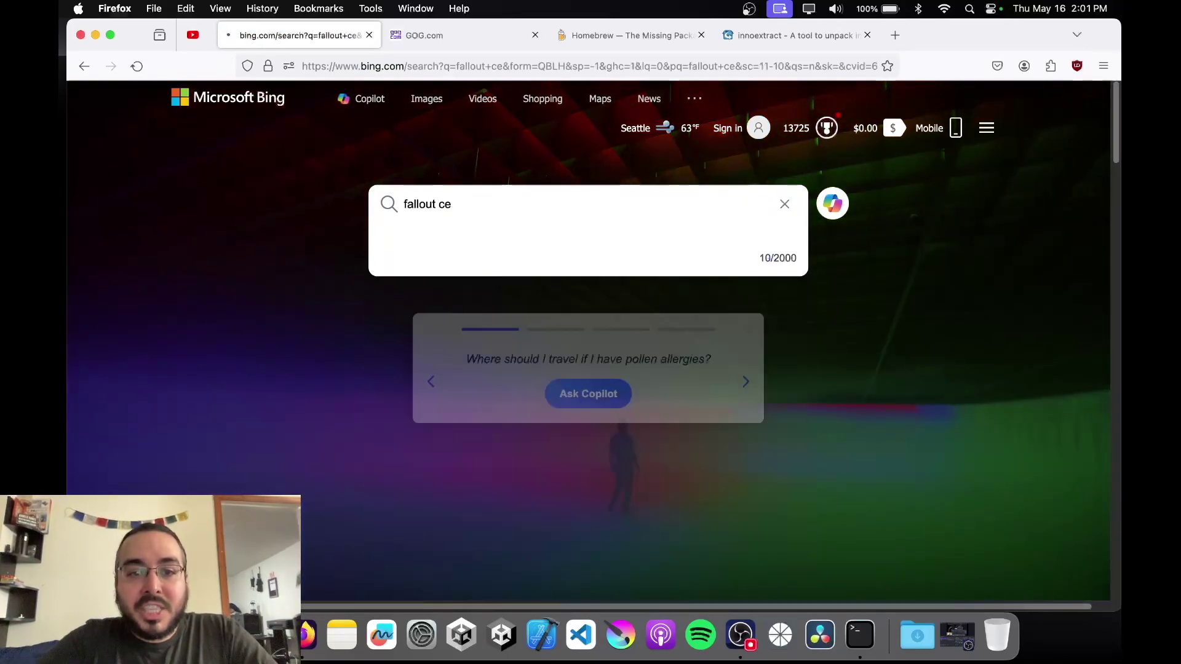
{"action": "left_click", "coordinate": [313, 259]}
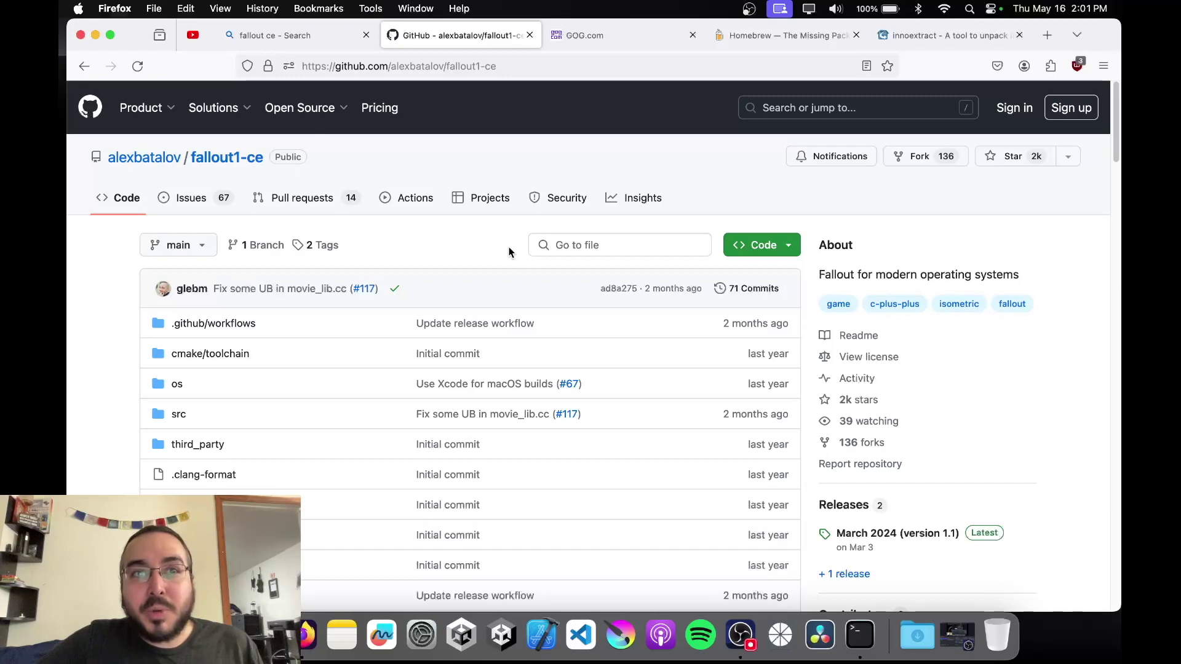
Step: Open the March 2024 version 1.1 release and view its fallout-ce-macos.dmg asset
{"action": "scroll", "coordinate": [546, 252], "scroll_direction": "down", "scroll_amount": 2}
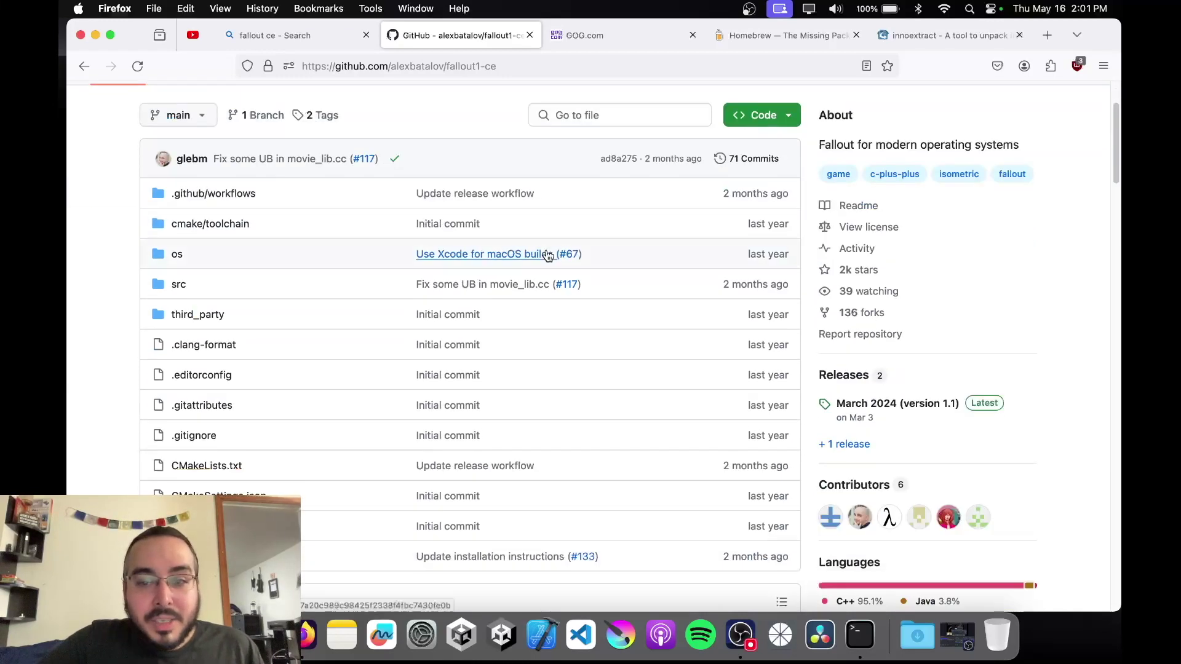
{"action": "scroll", "coordinate": [547, 256], "scroll_direction": "down", "scroll_amount": 2}
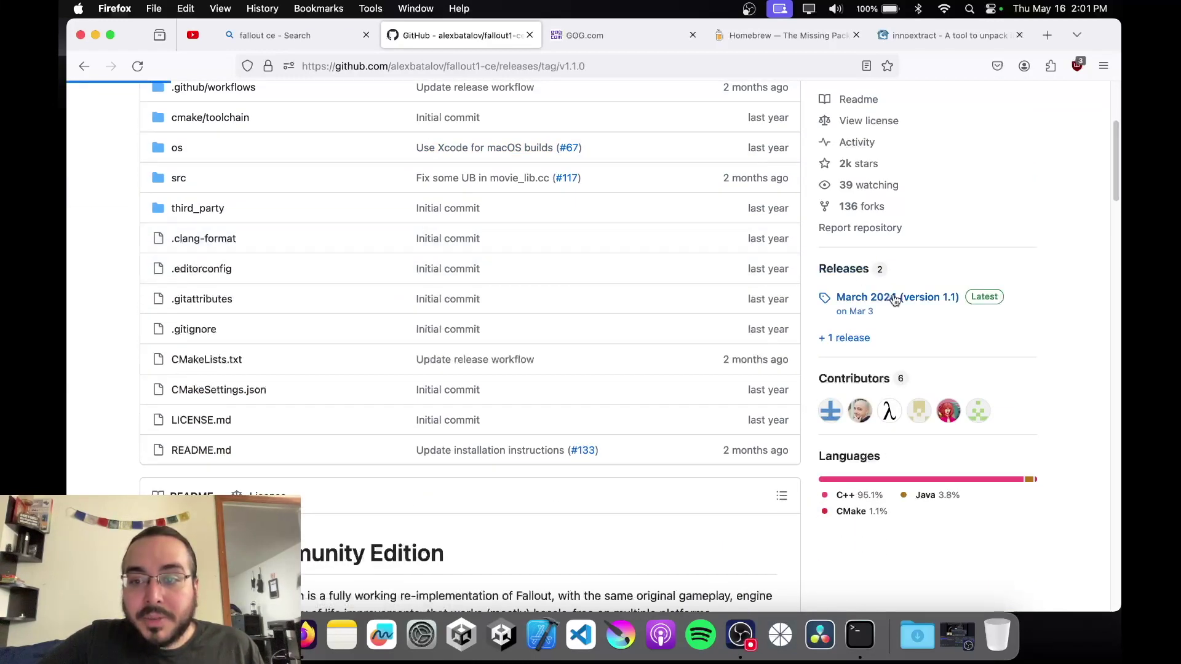
{"action": "left_click", "coordinate": [895, 300]}
{"action": "scroll", "coordinate": [644, 311], "scroll_direction": "down", "scroll_amount": 3}
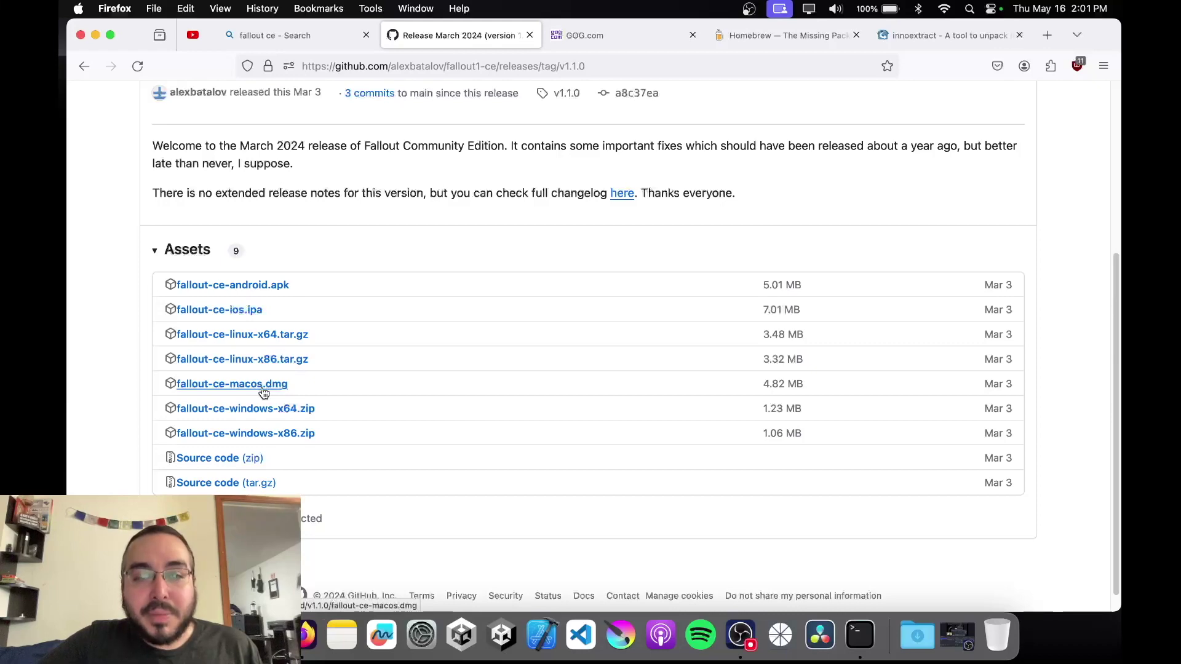
{"action": "left_click", "coordinate": [617, 28]}
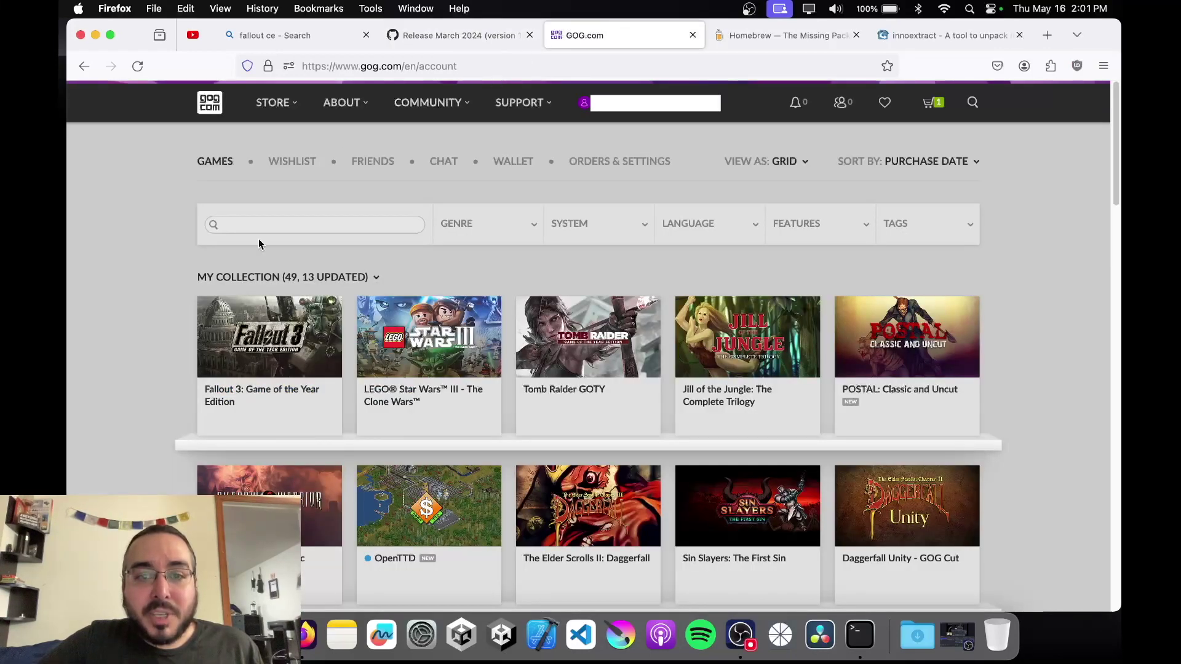
Step: Open Fallout Classic in the GOG library and view its 502 MB offline backup installer
{"action": "scroll", "coordinate": [259, 242], "scroll_direction": "down", "scroll_amount": 15}
{"action": "scroll", "coordinate": [258, 243], "scroll_direction": "down", "scroll_amount": 10}
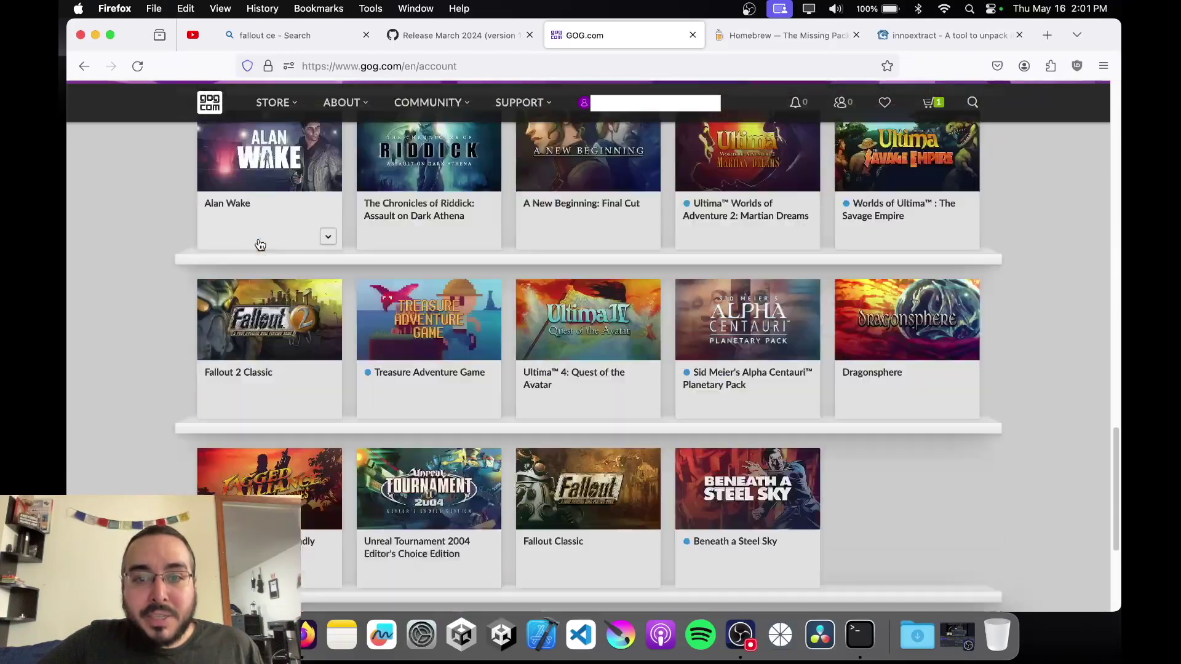
{"action": "left_click", "coordinate": [541, 307]}
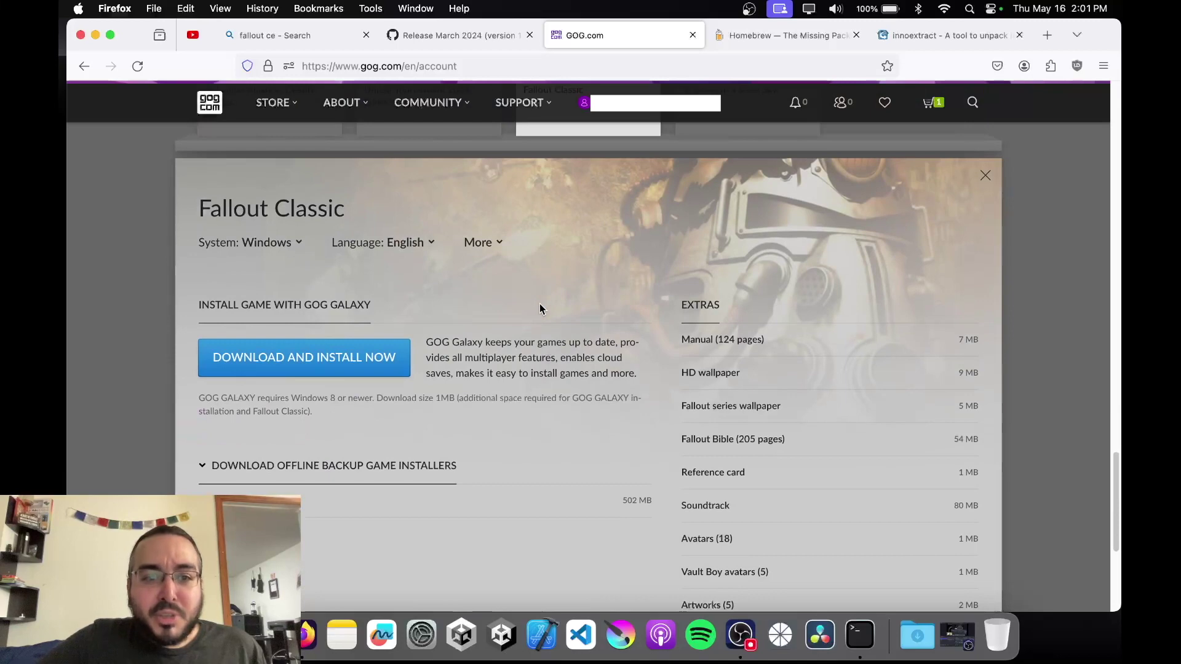
{"action": "scroll", "coordinate": [497, 294], "scroll_direction": "down", "scroll_amount": 3}
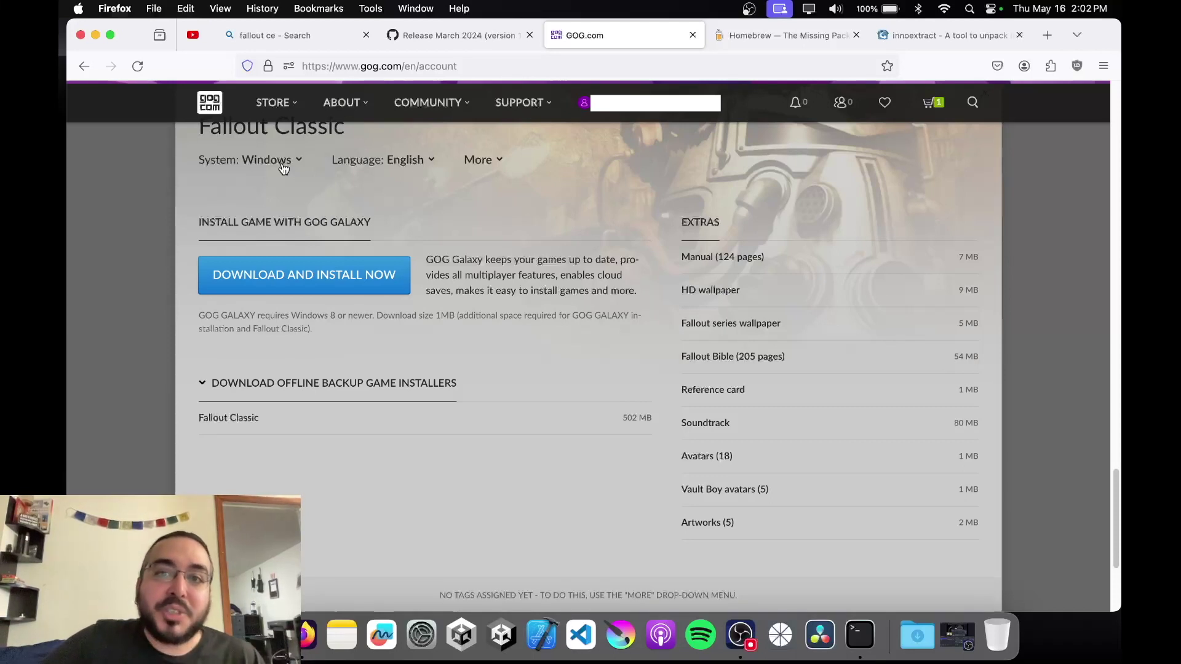
{"action": "left_click", "coordinate": [756, 50]}
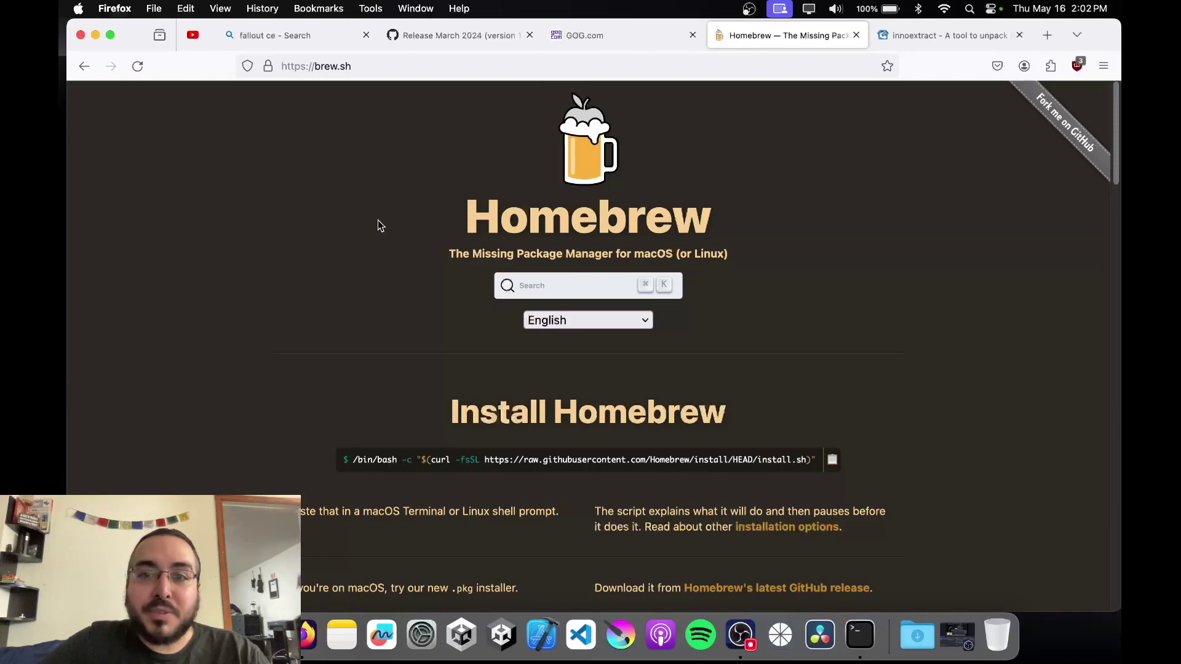
Step: Review the Install Homebrew command on brew.sh, then go to the innoextract page
{"action": "scroll", "coordinate": [377, 221], "scroll_direction": "down", "scroll_amount": 5}
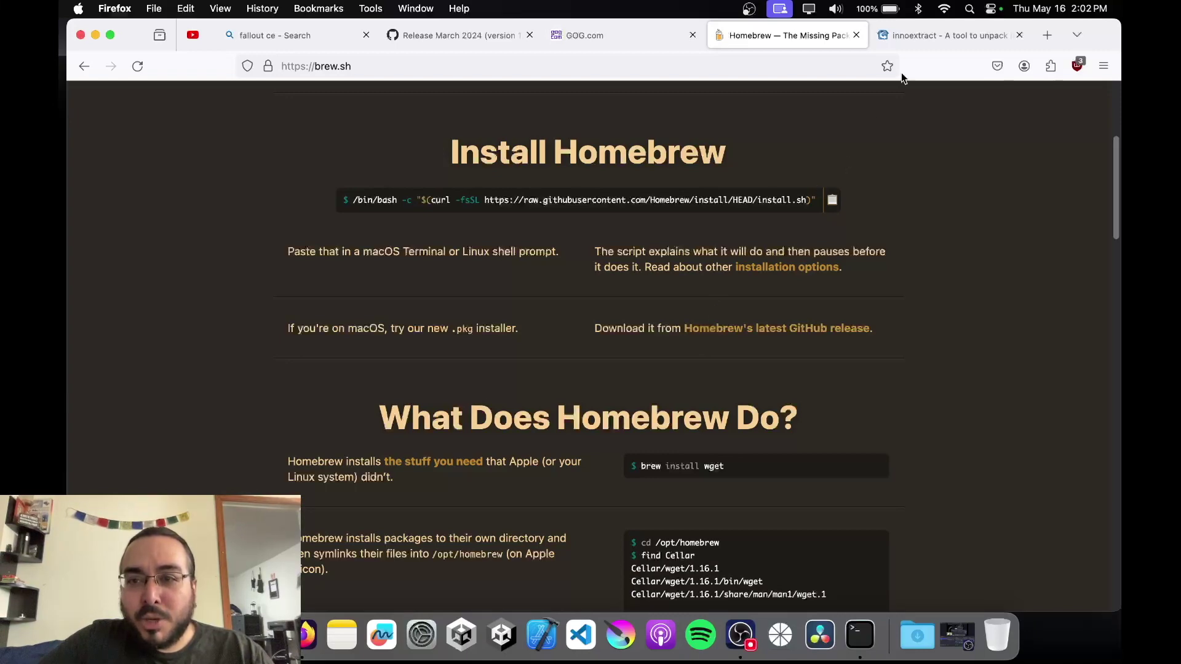
{"action": "left_click", "coordinate": [921, 40]}
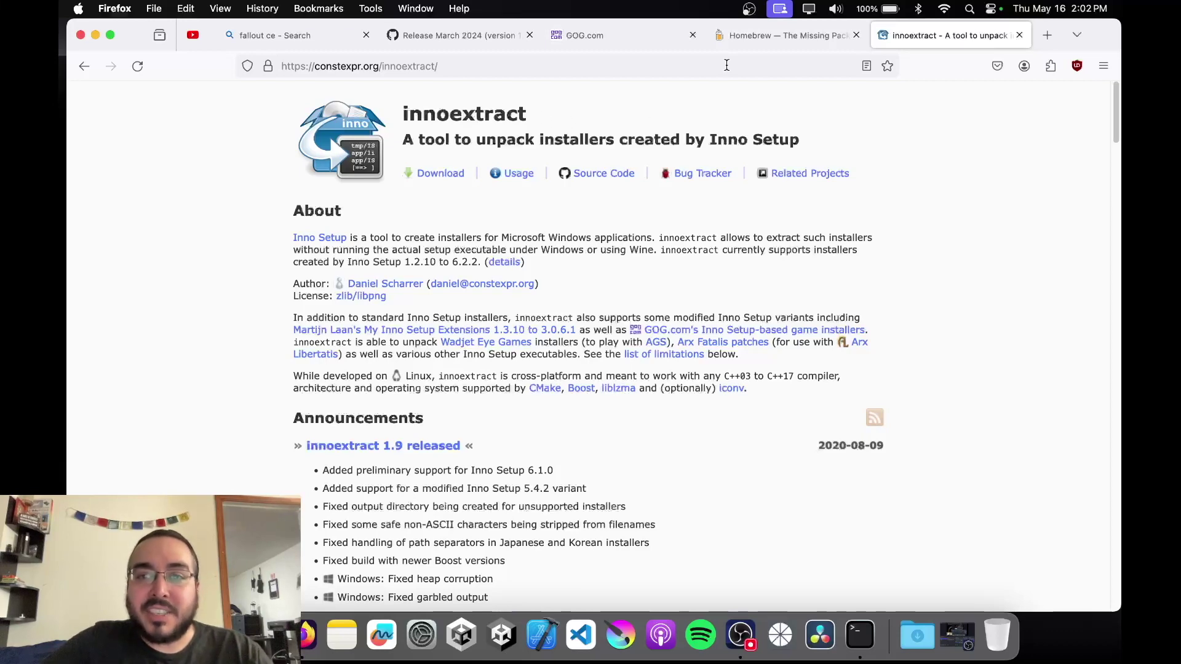
Step: Revisit the Fallout CE release page, then minimize Firefox to reveal the desktop
{"action": "left_click", "coordinate": [442, 36]}
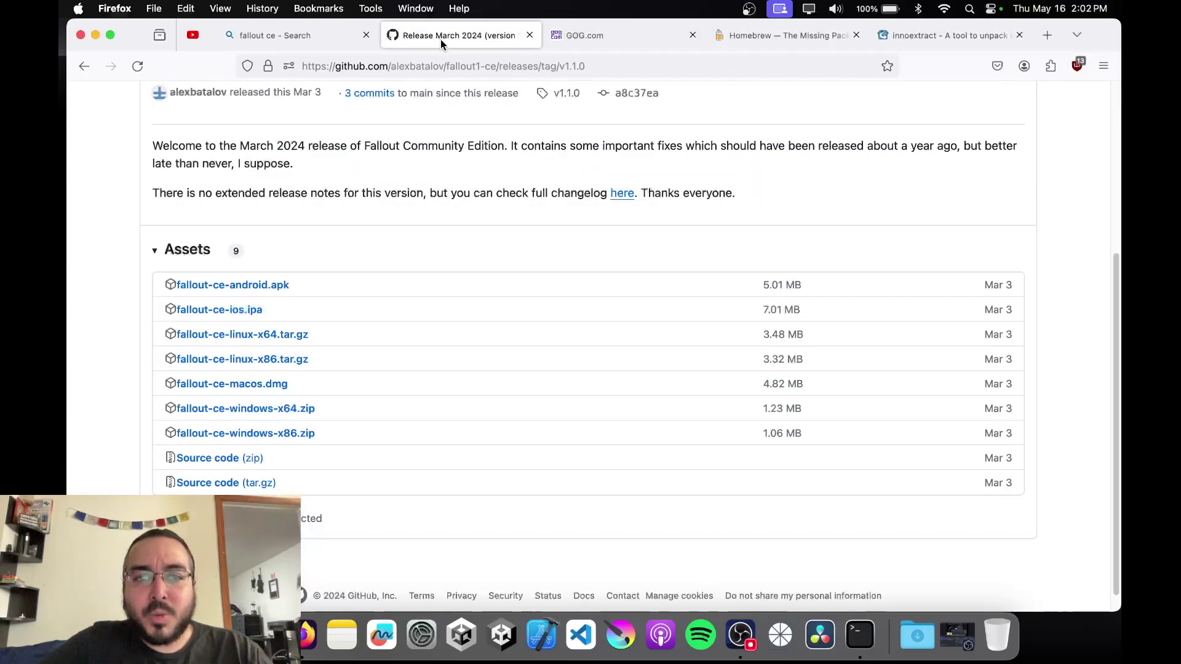
{"action": "left_click", "coordinate": [95, 34]}
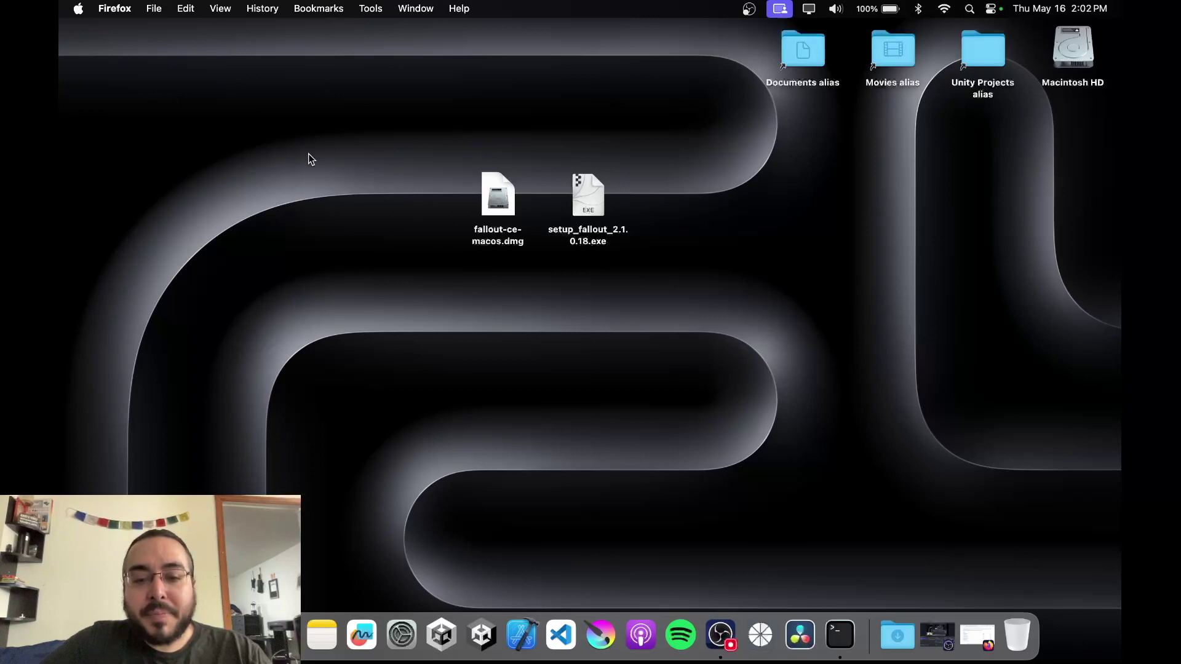
Step: Open Terminal from the Dock and run 'brew install innoextract'
{"action": "left_click", "coordinate": [840, 635]}
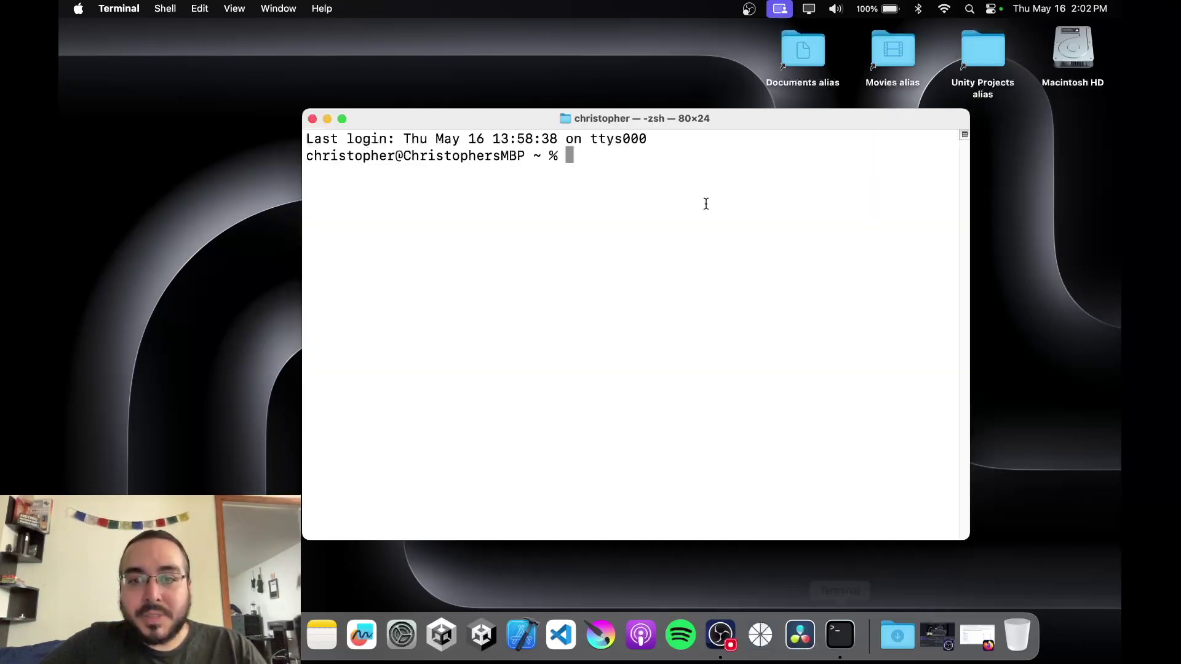
{"action": "left_click_drag", "start_coordinate": [744, 127], "coordinate": [597, 167]}
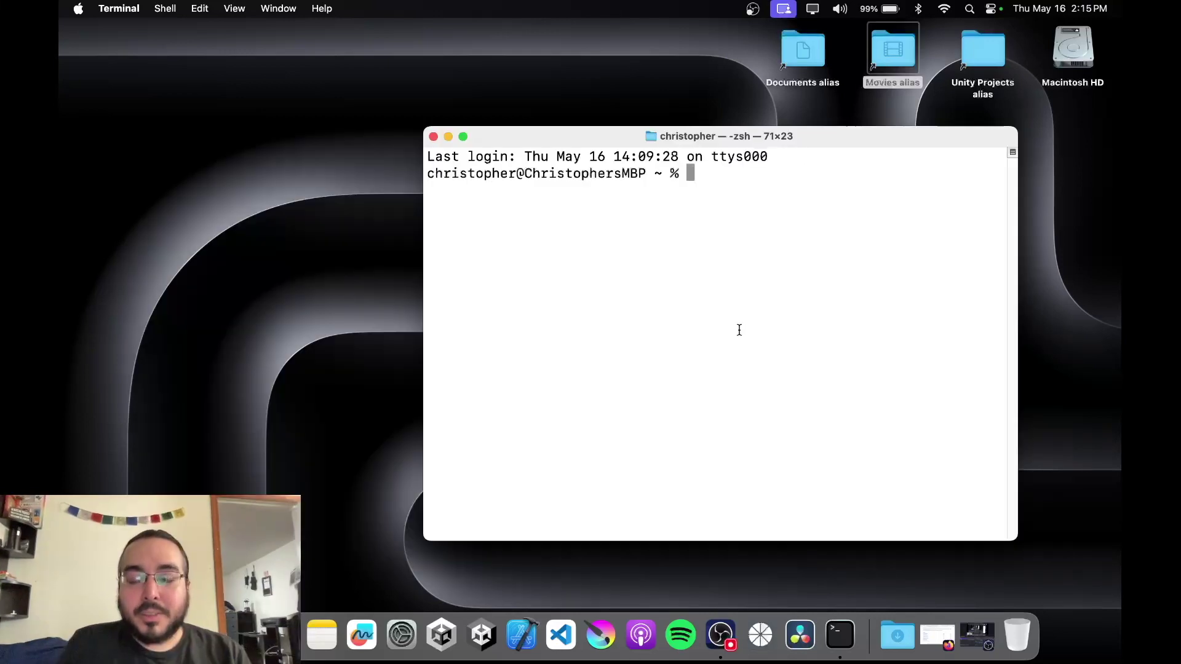
{"action": "type", "text": "brew install innoextract"}
{"action": "key", "text": "Return"}
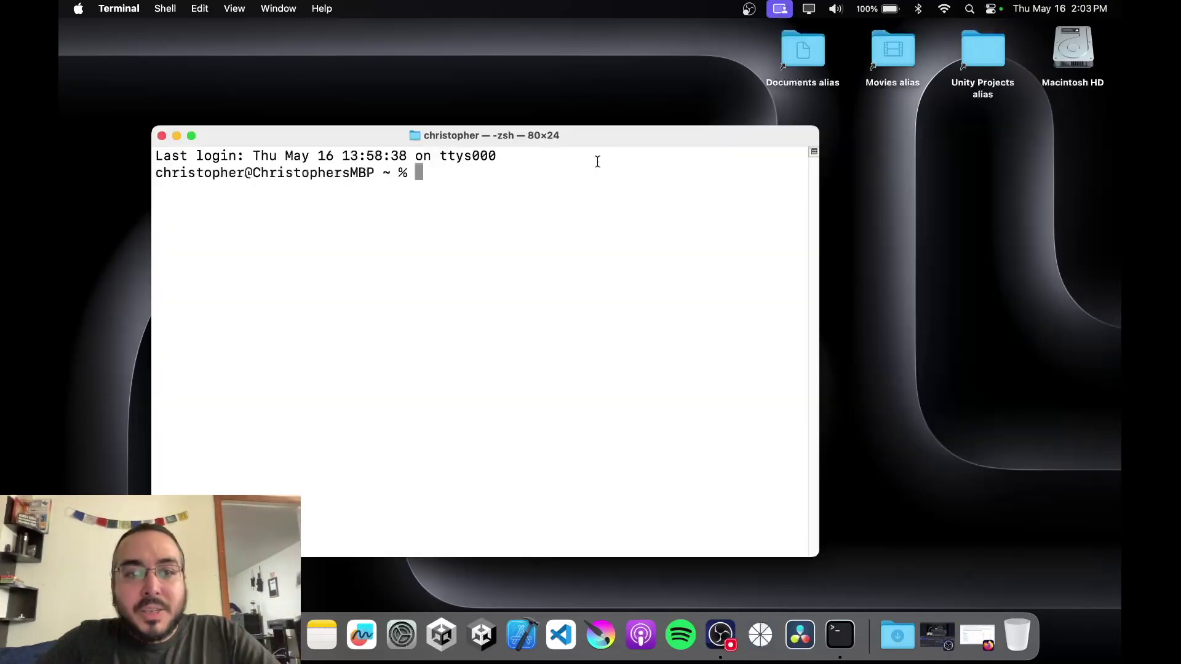
{"action": "type", "text": "innoextract"}
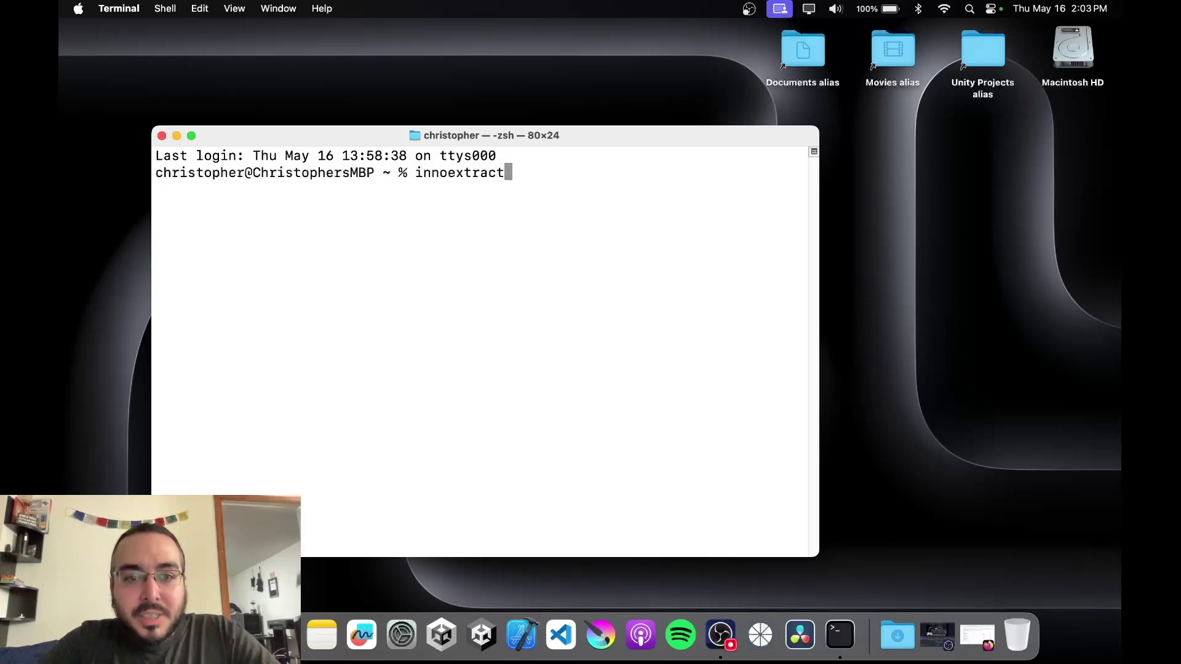
Step: Change into the Desktop folder with 'cd Desktop/' and clear the screen
{"action": "key", "text": "BackSpace"}
{"action": "key", "text": "BackSpace"}
{"action": "key", "text": "BackSpace"}
{"action": "key", "text": "BackSpace"}
{"action": "key", "text": "BackSpace"}
{"action": "key", "text": "BackSpace"}
{"action": "key", "text": "BackSpace"}
{"action": "key", "text": "BackSpace"}
{"action": "key", "text": "BackSpace"}
{"action": "key", "text": "BackSpace"}
{"action": "key", "text": "BackSpace"}
{"action": "key", "text": "BackSpace"}
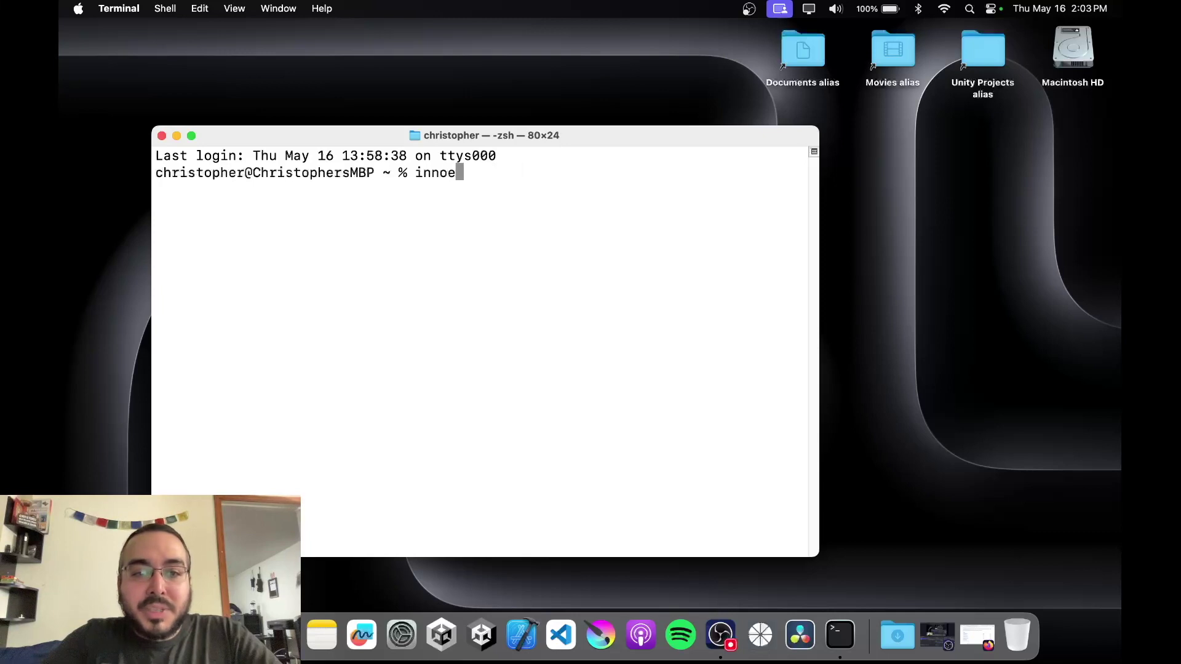
{"action": "type", "text": "cd Desktop/"}
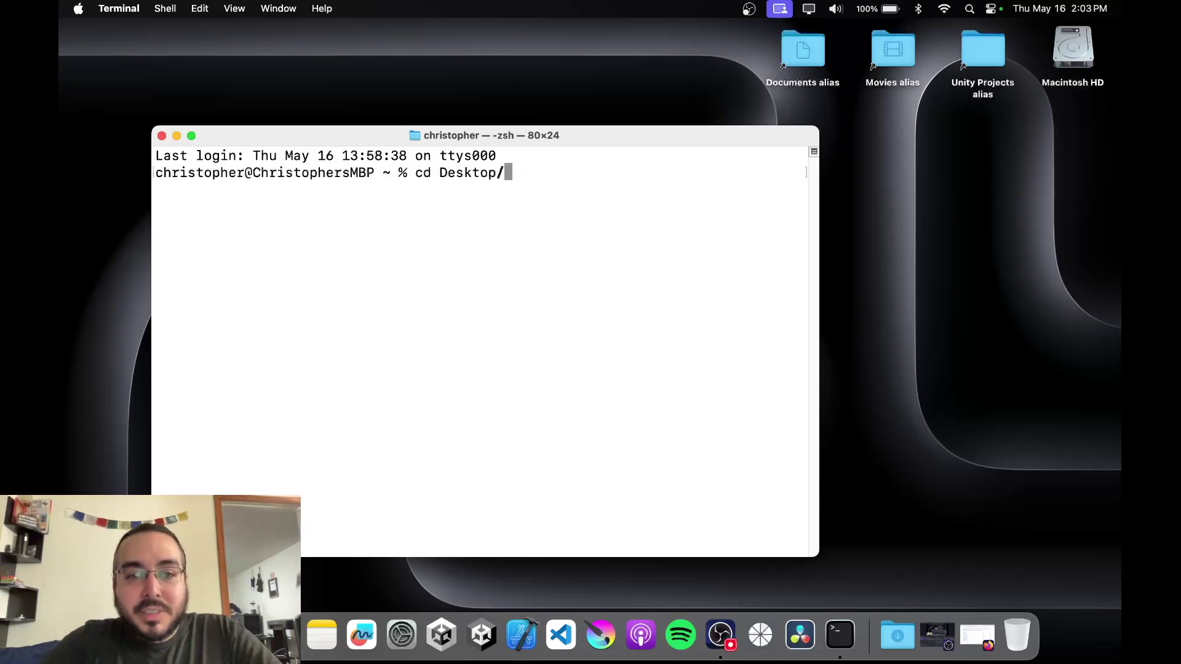
{"action": "key", "text": "Return"}
{"action": "type", "text": "clear"}
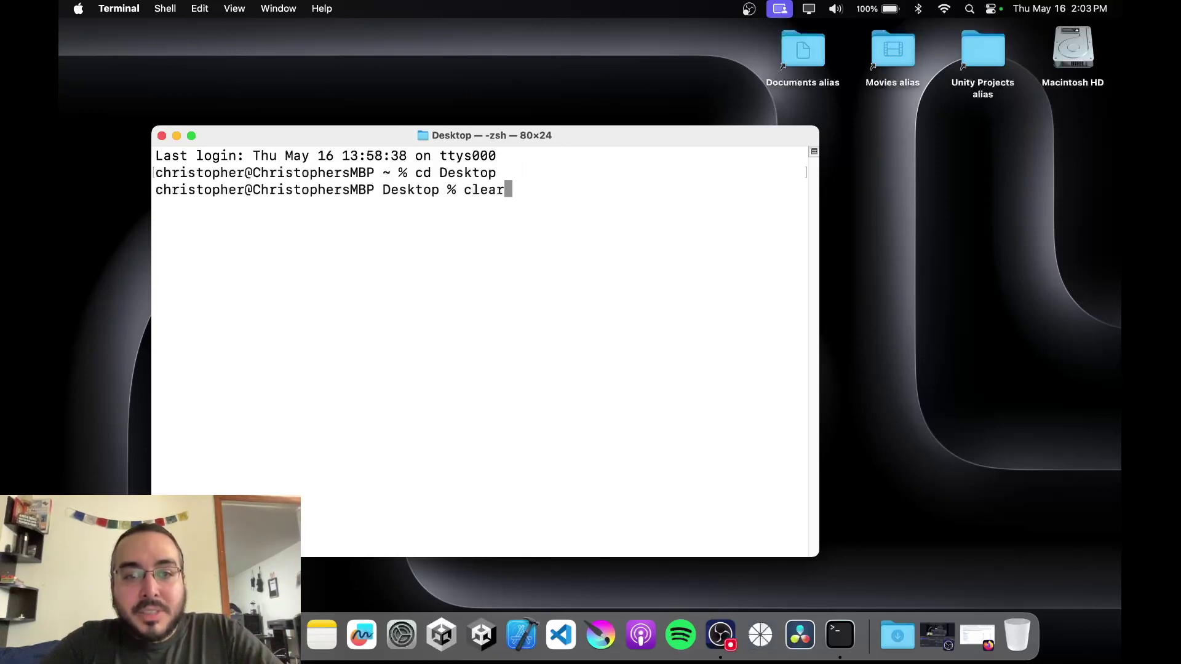
{"action": "key", "text": "Return"}
Step: Run 'innoextract setup_fallout_2.1.0.18.exe -I APP' to unpack the game files
{"action": "type", "text": "inno"}
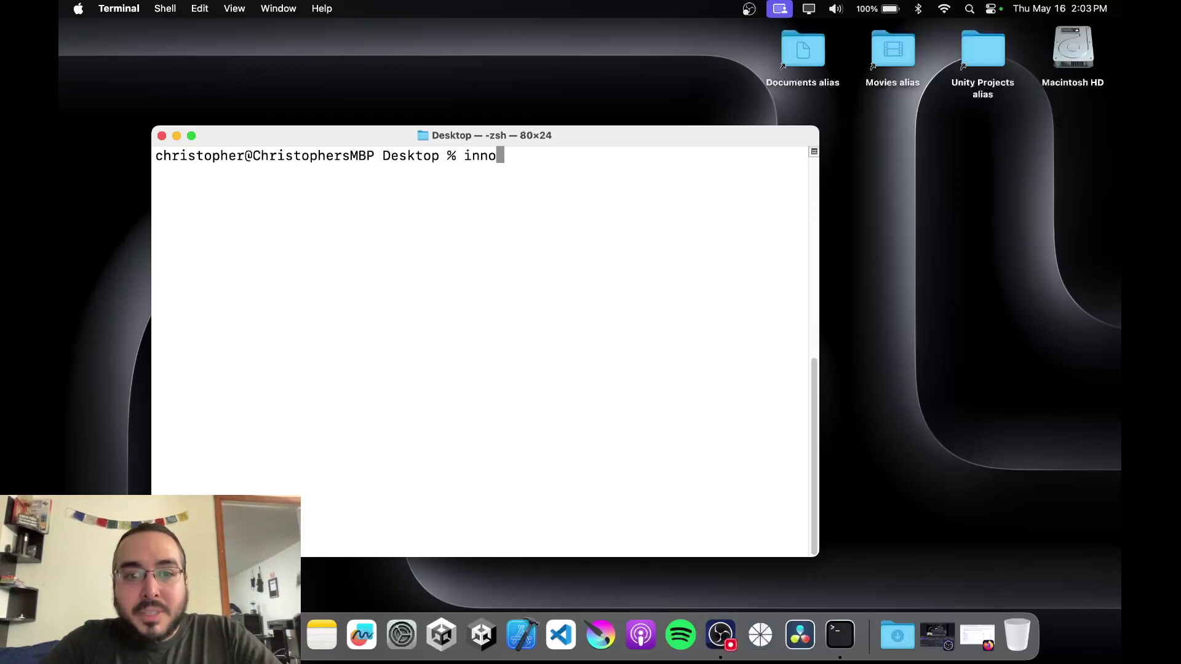
{"action": "type", "text": "extract "}
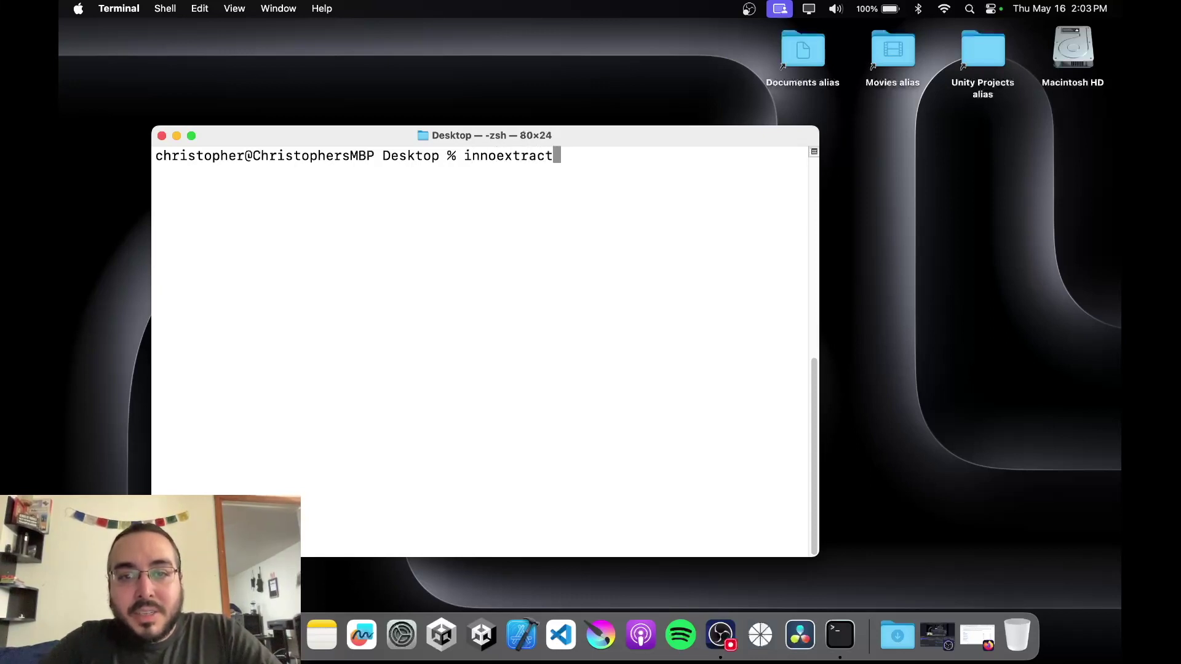
{"action": "type", "text": "set"}
{"action": "key", "text": "Tab"}
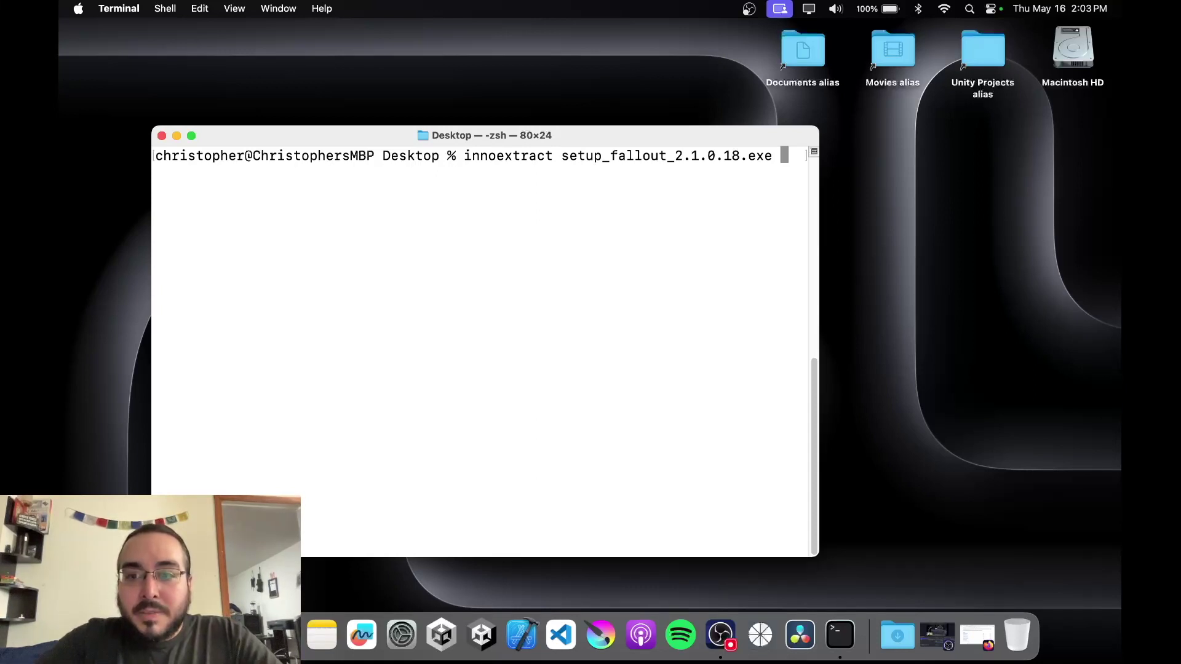
{"action": "type", "text": "-I"}
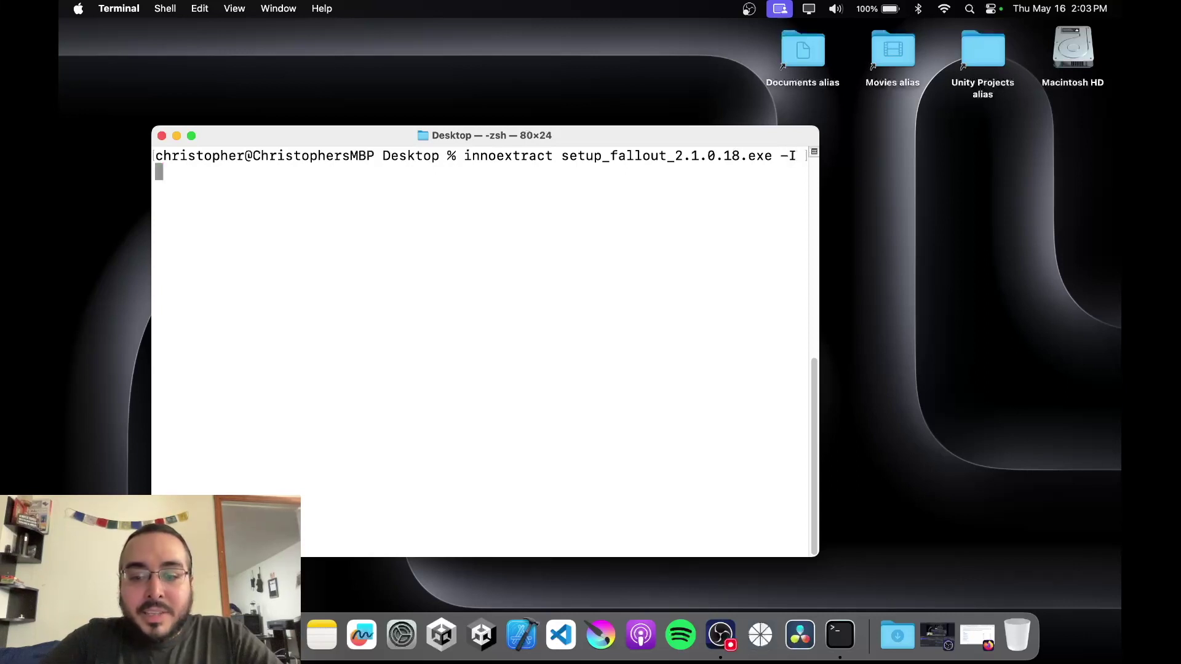
{"action": "type", "text": " APP"}
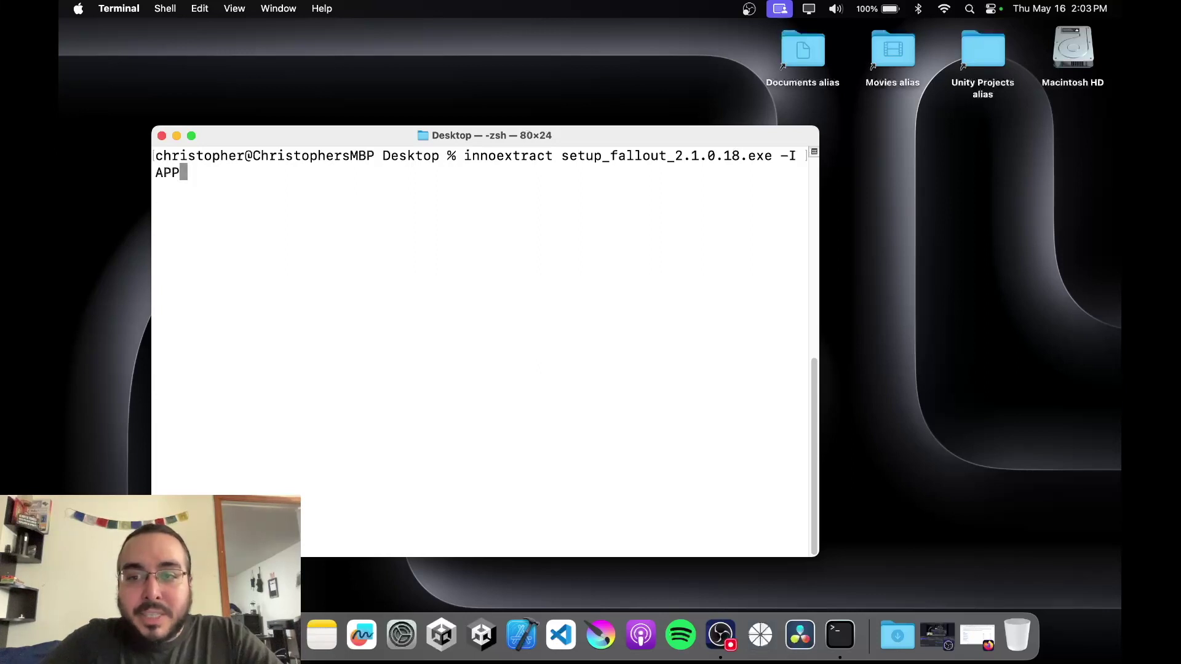
{"action": "key", "text": "Return"}
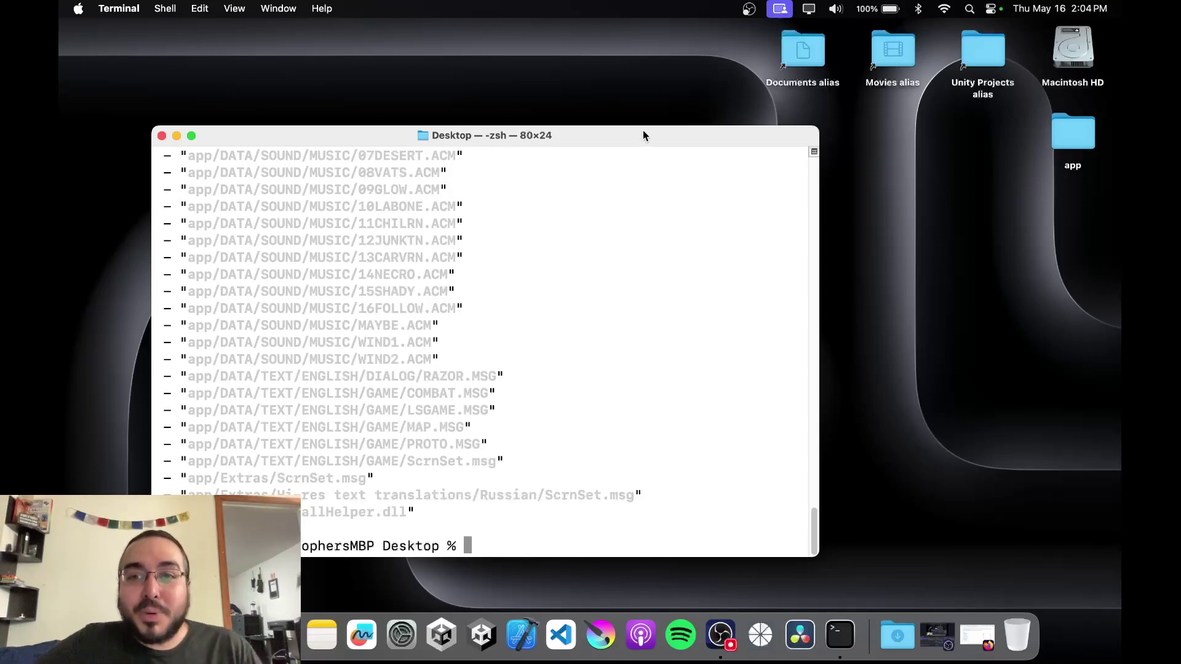
Step: Clear the extraction output and end the shell session with exit
{"action": "type", "text": "clea"}
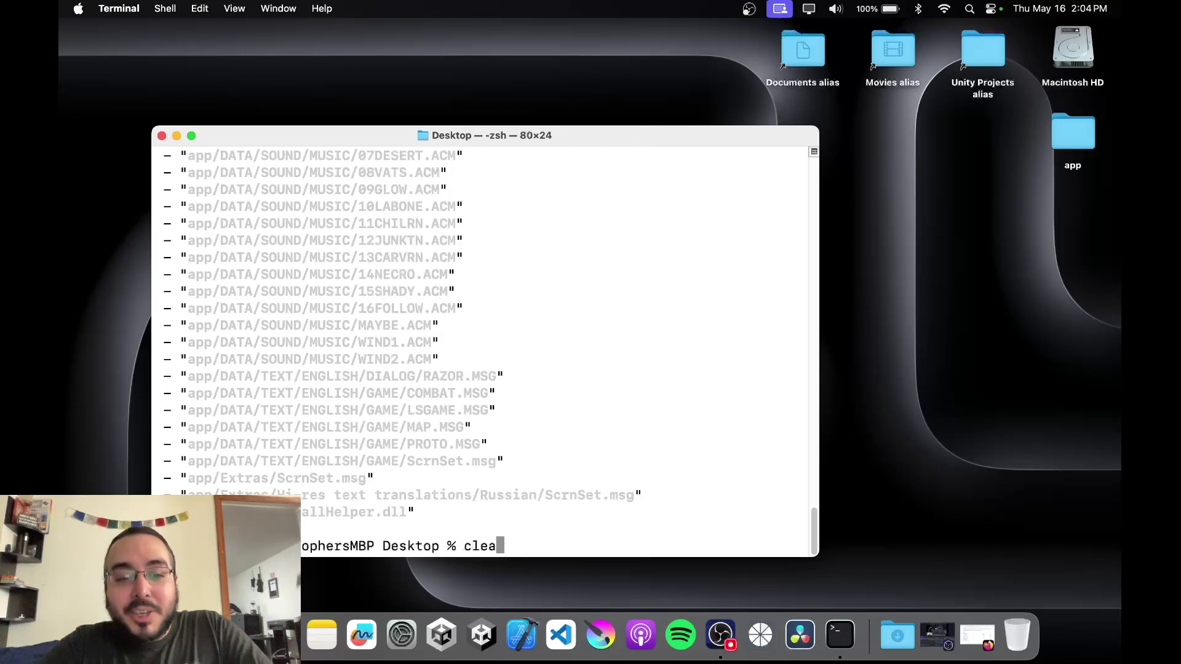
{"action": "type", "text": "r"}
{"action": "key", "text": "Return"}
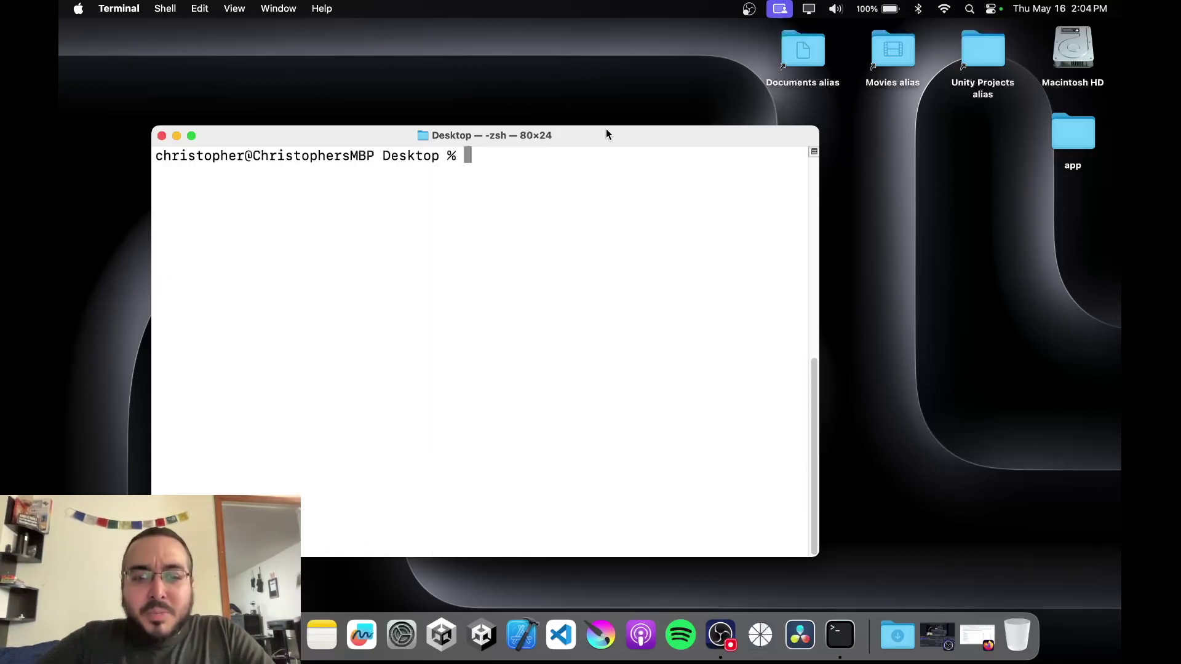
{"action": "type", "text": "exit"}
{"action": "key", "text": "Return"}
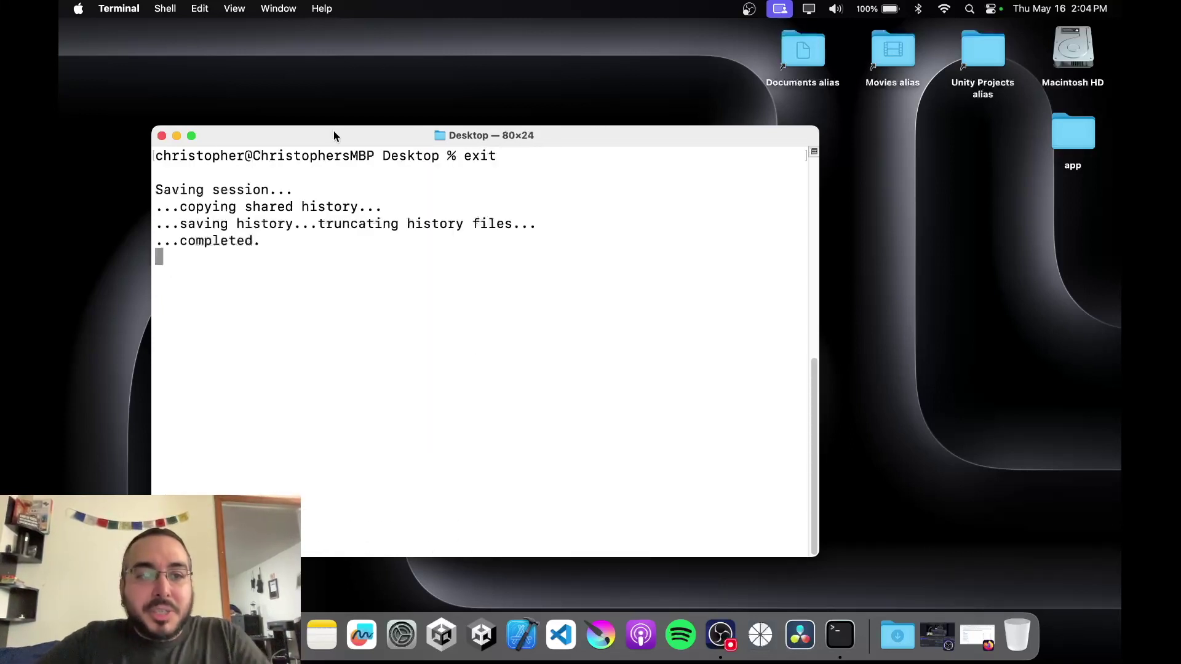
Step: Close Terminal and rename the extracted app folder to Fallout
{"action": "left_click", "coordinate": [161, 136]}
{"action": "left_click_drag", "start_coordinate": [1073, 137], "coordinate": [724, 284]}
{"action": "right_click", "coordinate": [719, 276]}
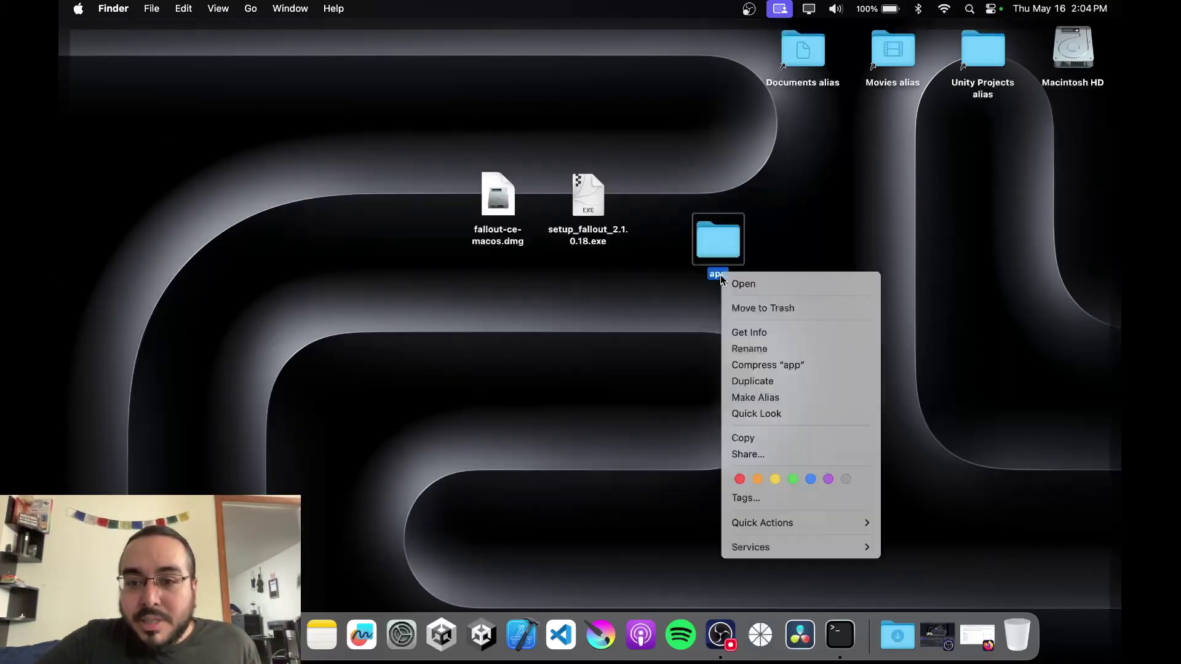
{"action": "left_click", "coordinate": [738, 357]}
{"action": "type", "text": "Fallout"}
{"action": "left_click", "coordinate": [737, 330]}
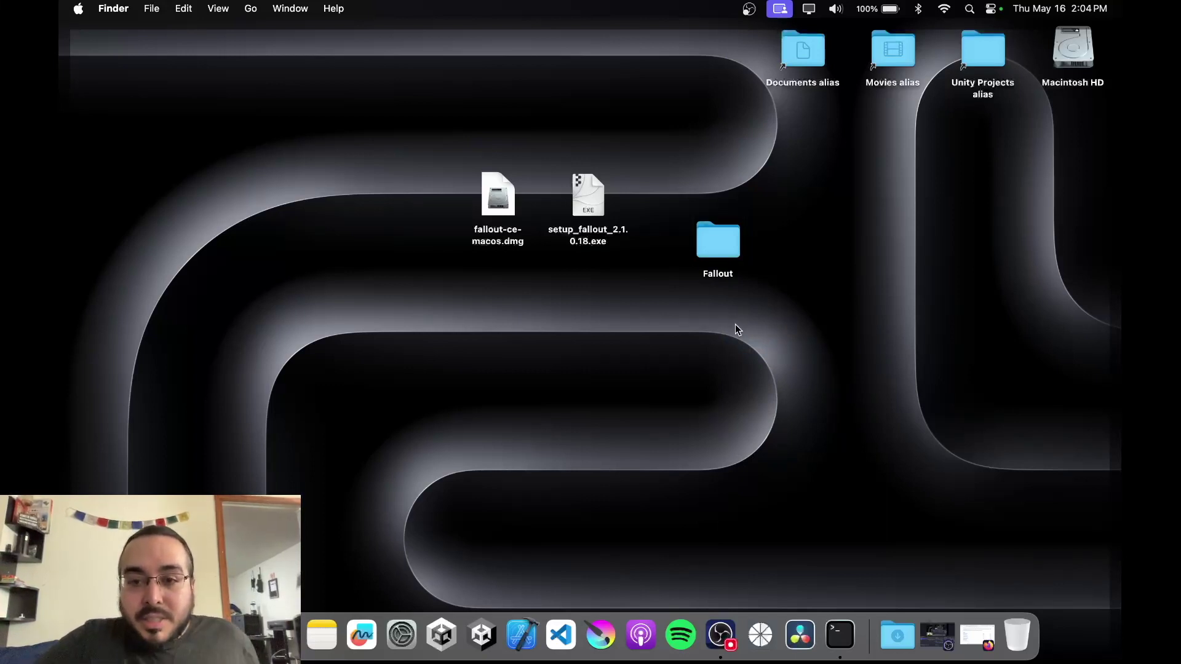
Step: Copy Fallout Community Edition from fallout-ce-macos.dmg into Fallout, eject the volume, open the folder
{"action": "double_click", "coordinate": [502, 242]}
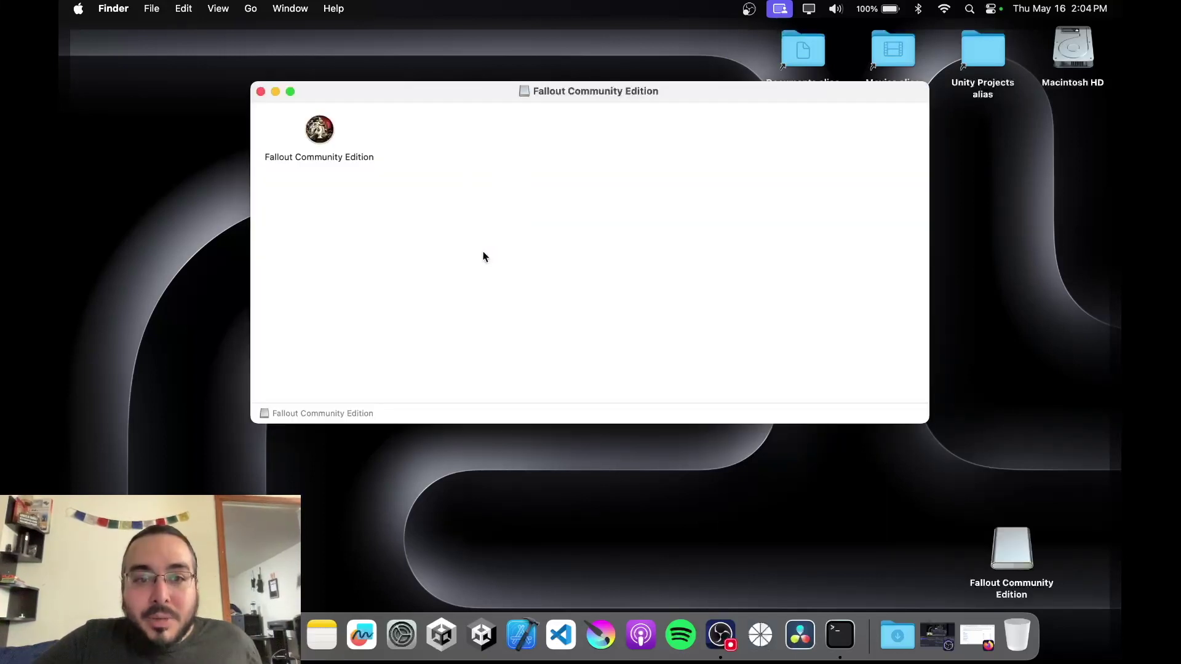
{"action": "left_click_drag", "start_coordinate": [442, 95], "coordinate": [330, 301]}
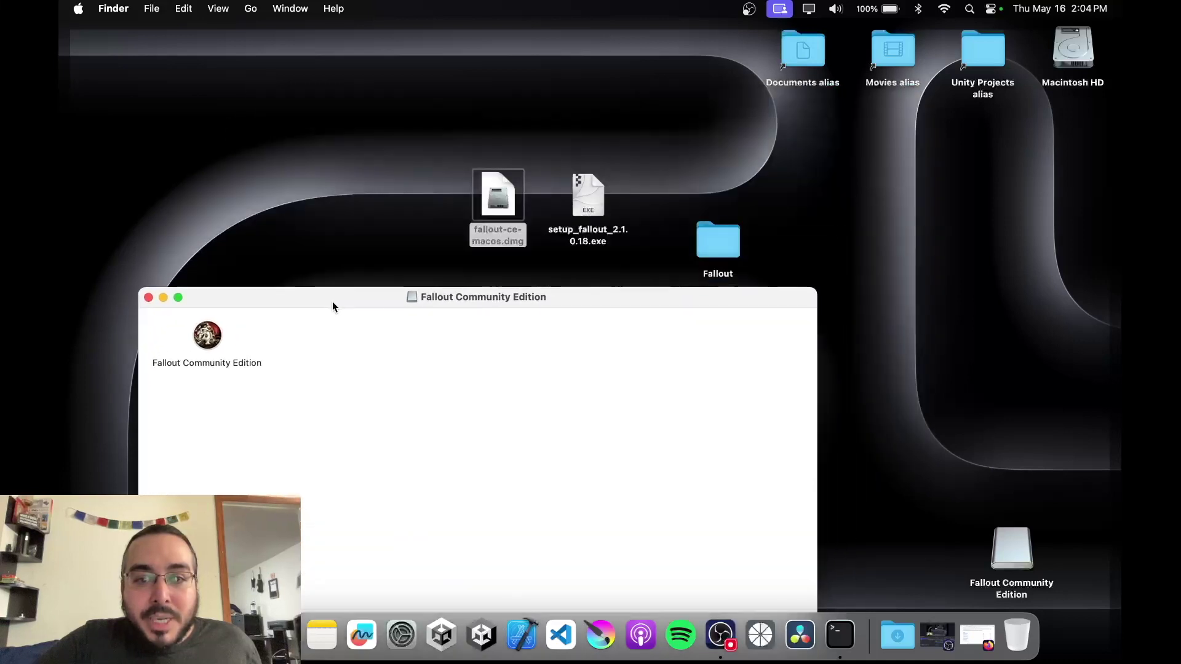
{"action": "left_click_drag", "start_coordinate": [728, 237], "coordinate": [727, 173]}
{"action": "left_click_drag", "start_coordinate": [200, 347], "coordinate": [711, 184]}
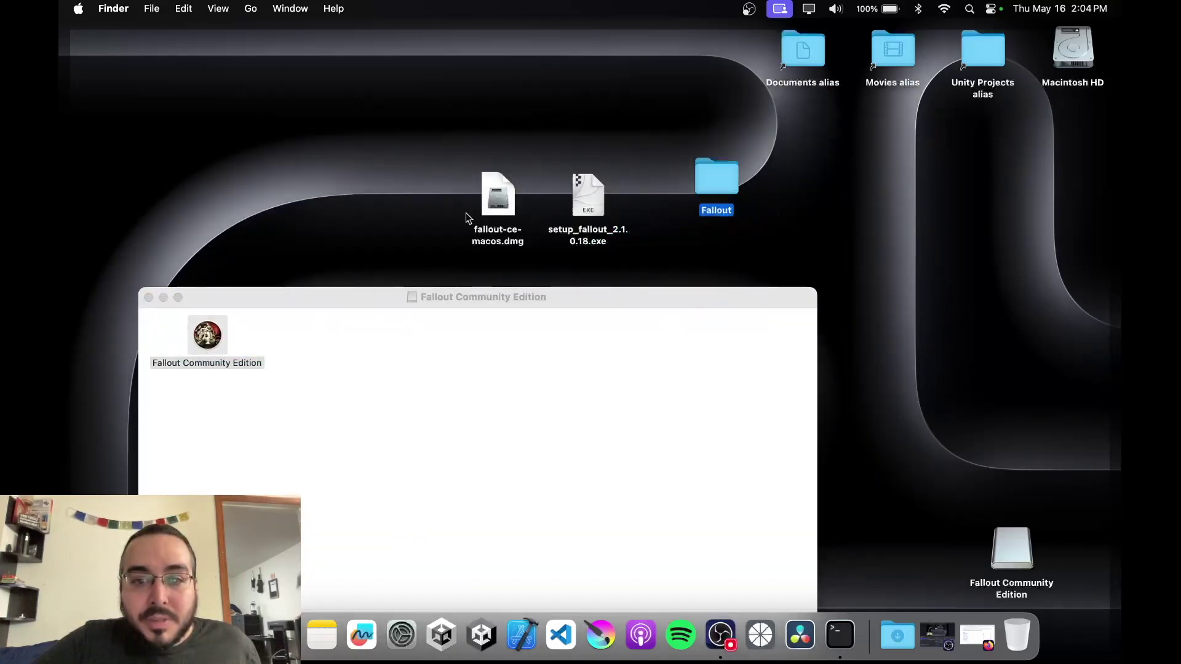
{"action": "left_click", "coordinate": [148, 298]}
{"action": "left_click_drag", "start_coordinate": [1009, 537], "coordinate": [1022, 645]}
{"action": "double_click", "coordinate": [718, 184]}
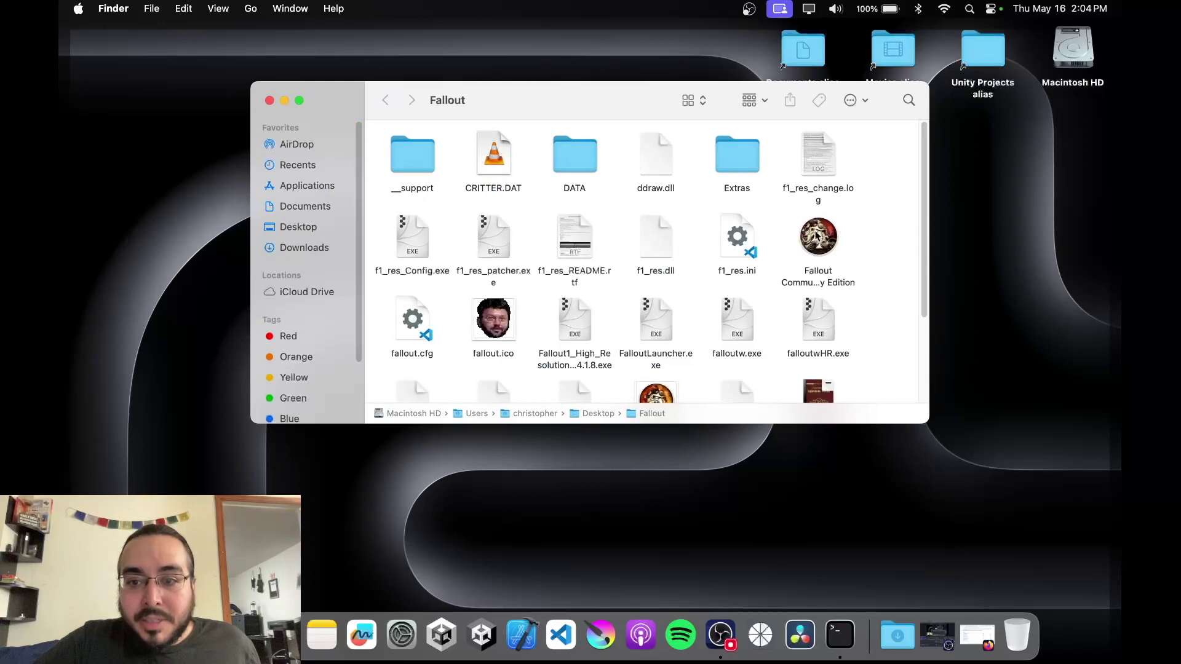
Step: Launch Fallout Community Edition, allow it past Gatekeeper, then exit from the main menu
{"action": "left_click", "coordinate": [816, 234]}
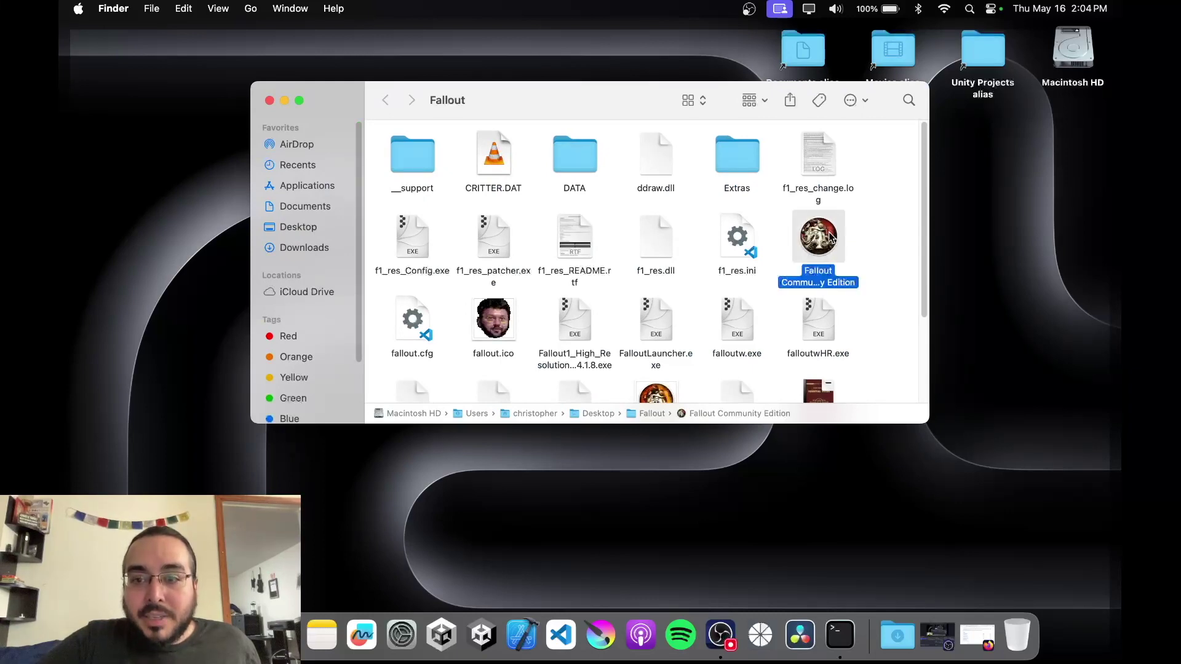
{"action": "double_click", "coordinate": [829, 237]}
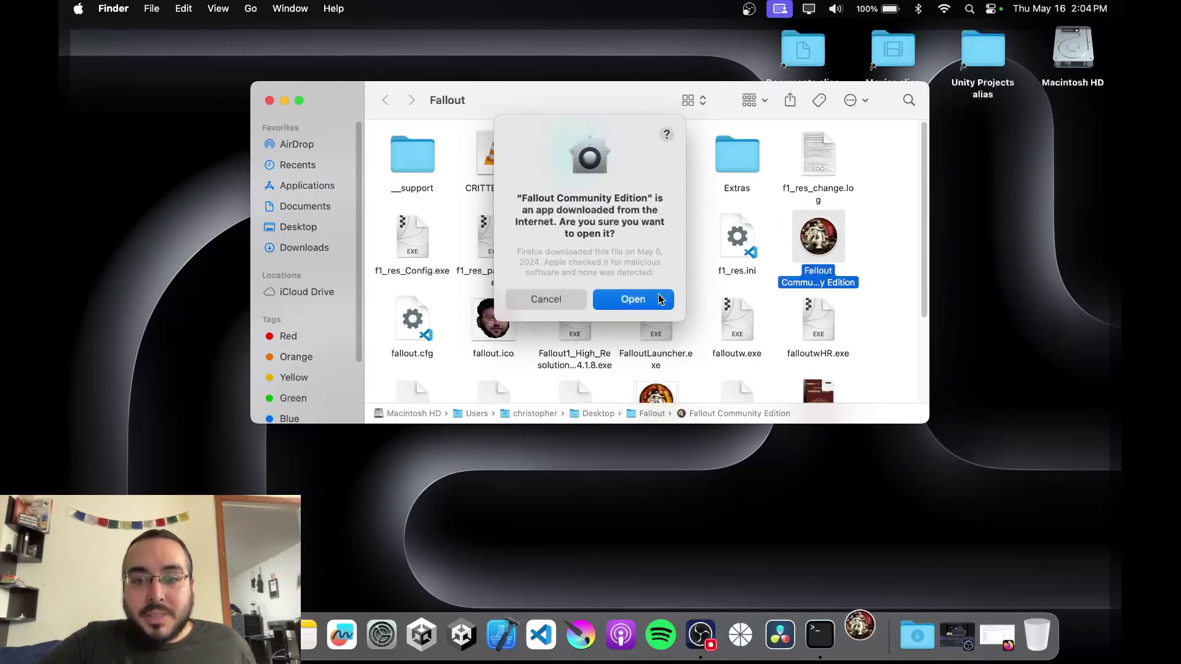
{"action": "left_click", "coordinate": [658, 297]}
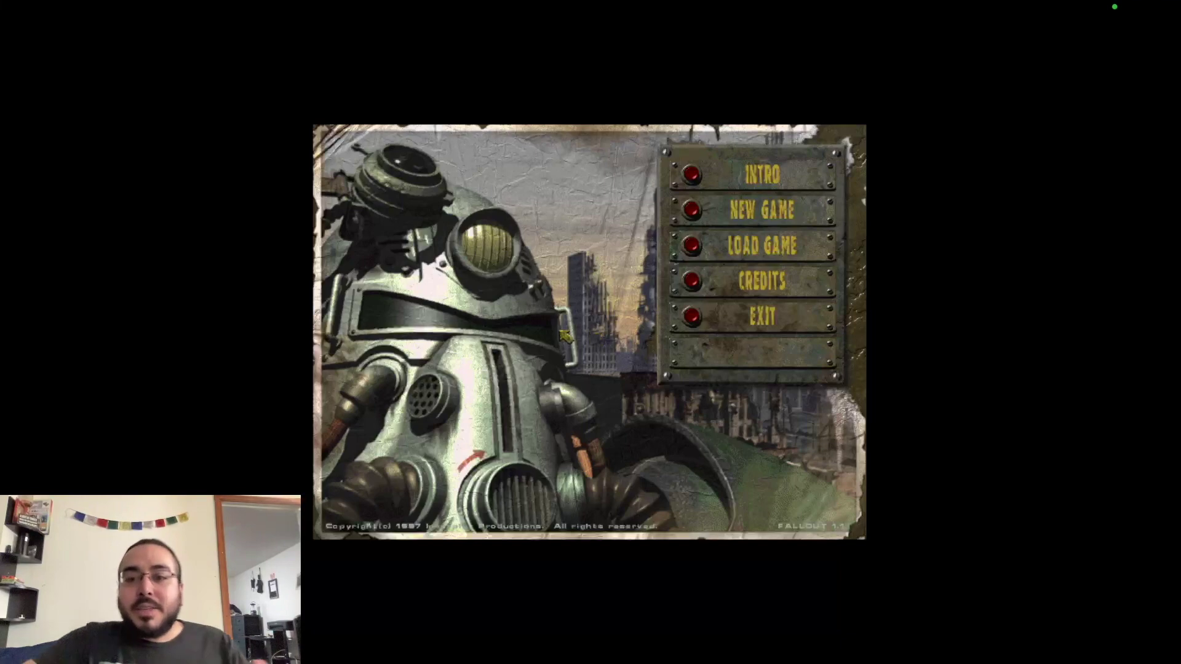
{"action": "left_click", "coordinate": [698, 316]}
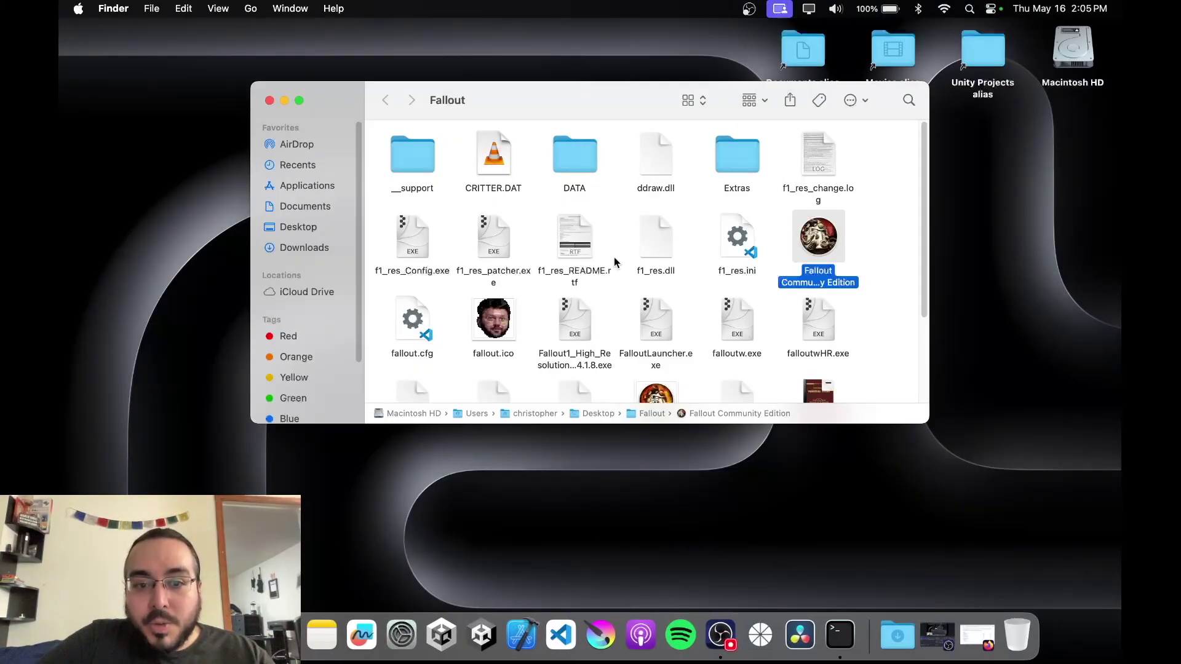
Step: Open f1_res.ini from the Fallout folder in Visual Studio Code
{"action": "left_click", "coordinate": [726, 277]}
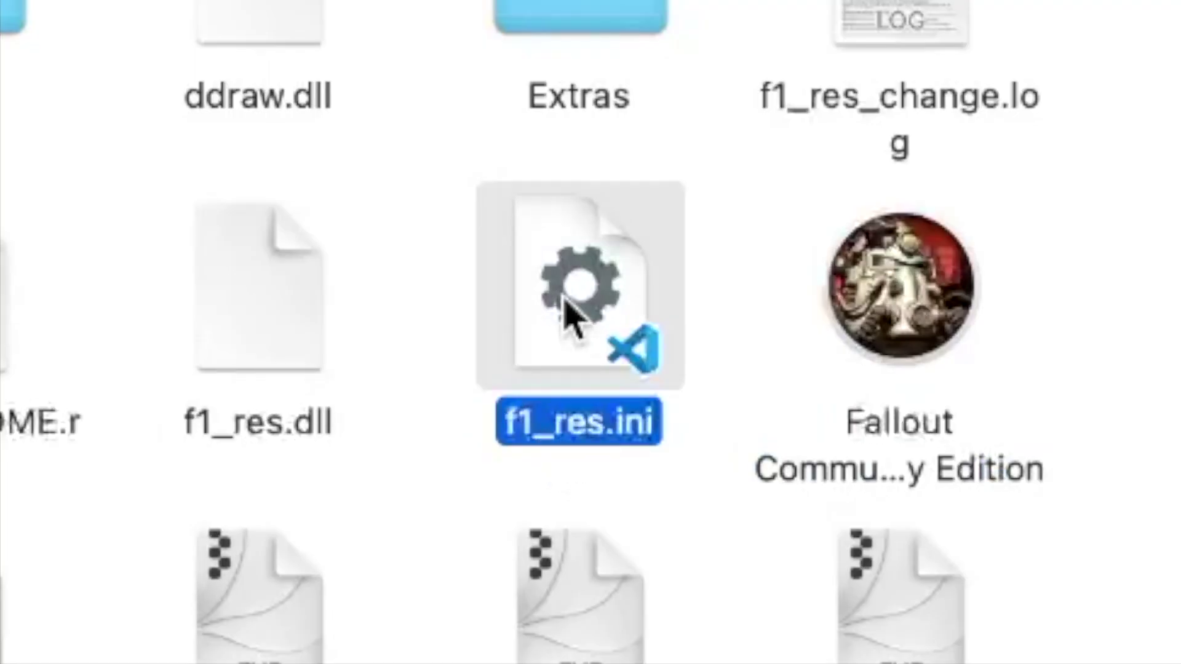
{"action": "right_click", "coordinate": [566, 314]}
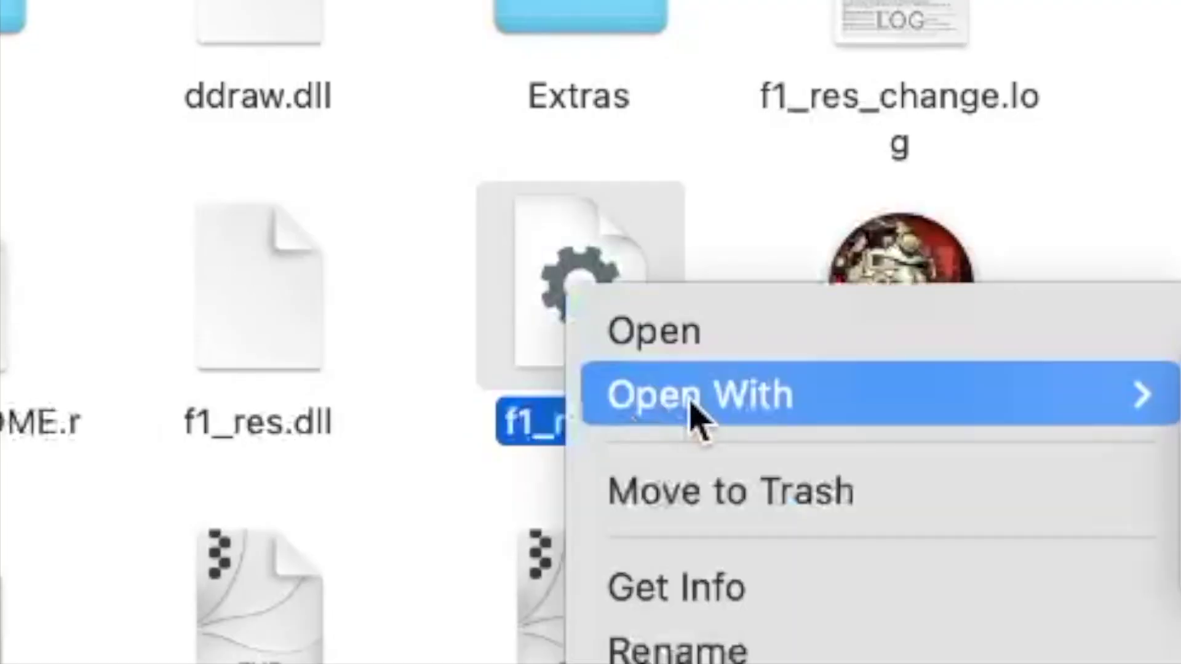
{"action": "key", "text": "Escape"}
{"action": "double_click", "coordinate": [585, 425]}
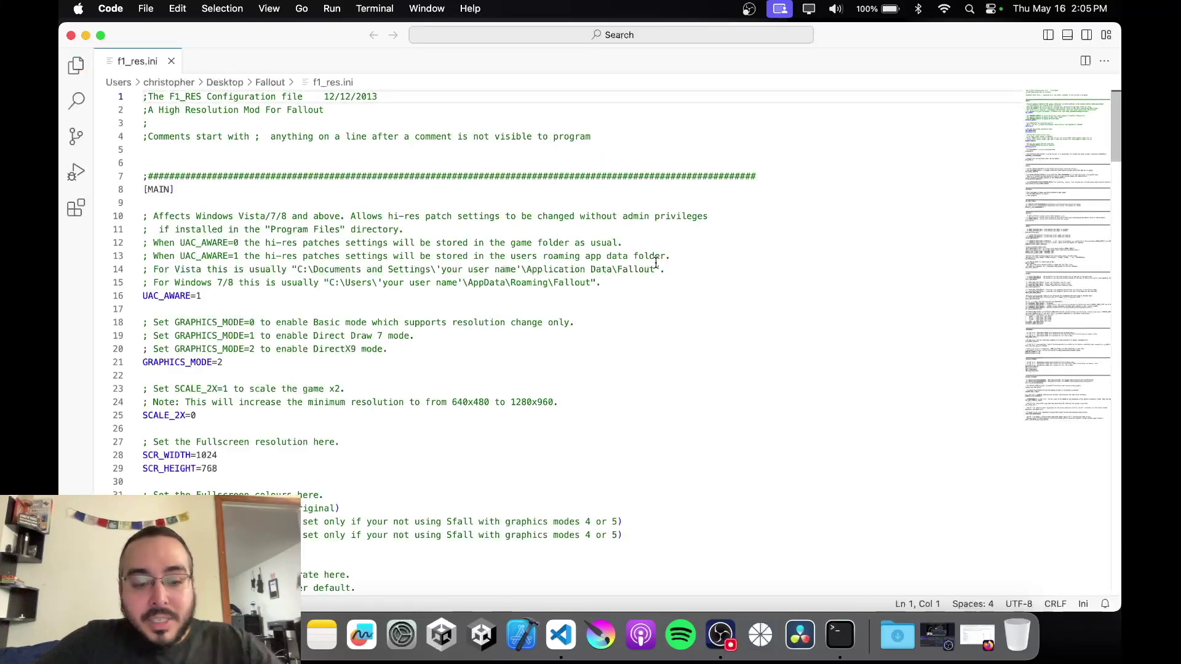
Step: Change SCALE_2X from 0 to 1 in f1_res.ini
{"action": "scroll", "coordinate": [308, 275], "scroll_direction": "down", "scroll_amount": 5}
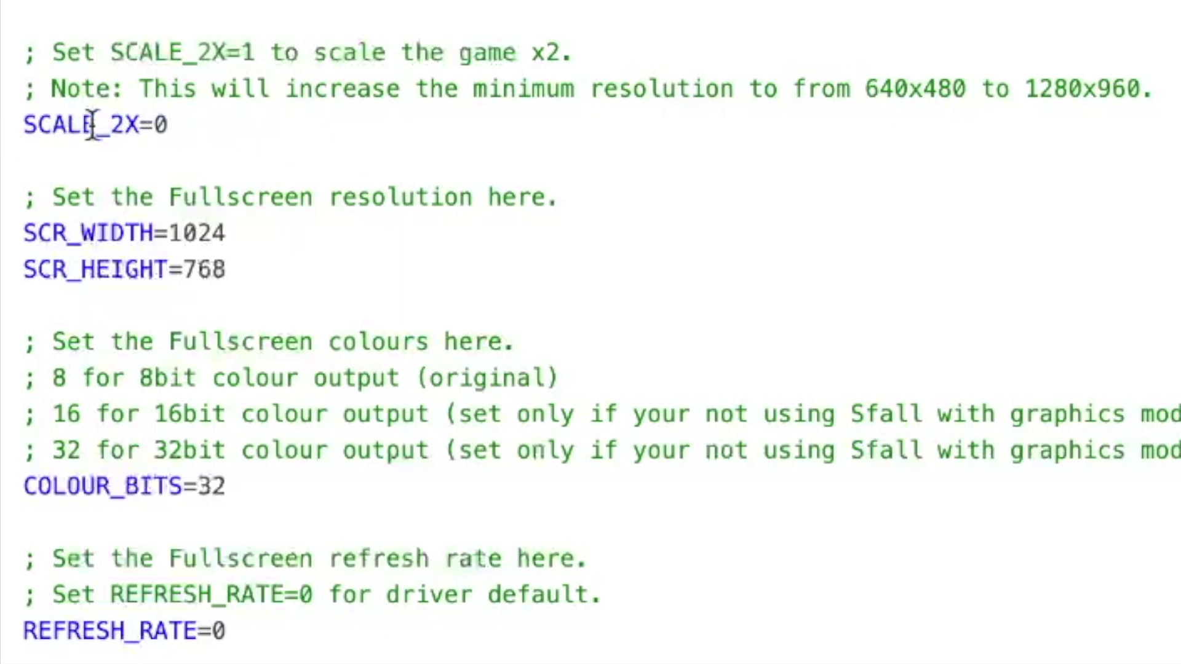
{"action": "left_click", "coordinate": [195, 128]}
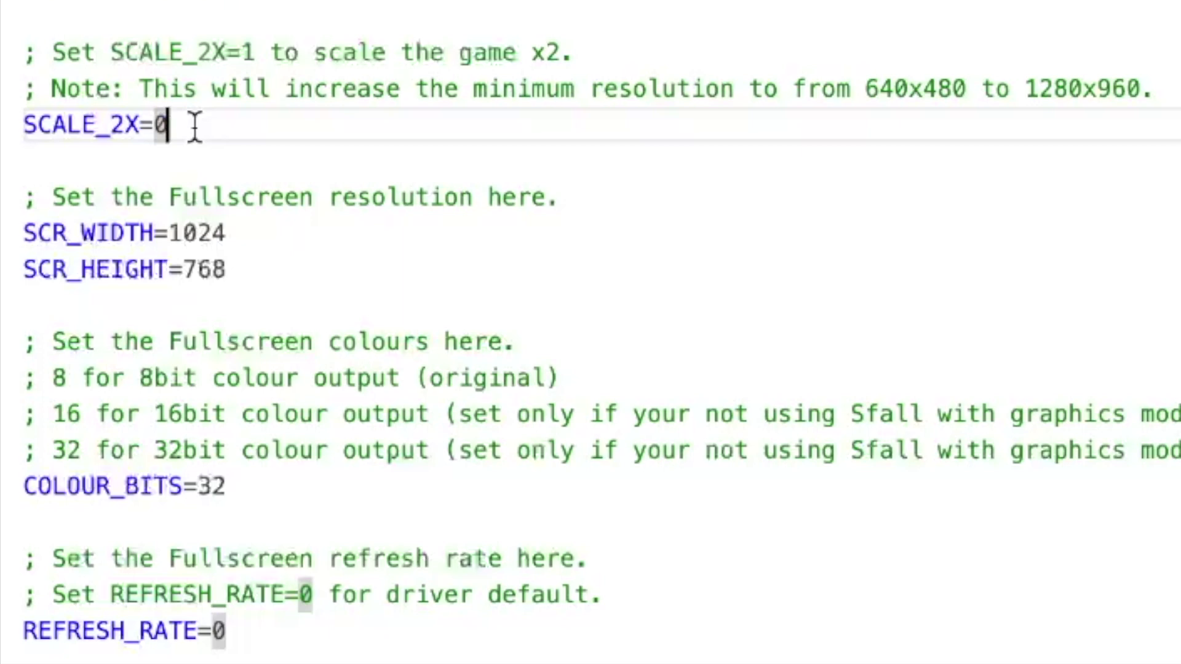
{"action": "key", "text": "BackSpace"}
{"action": "type", "text": "1"}
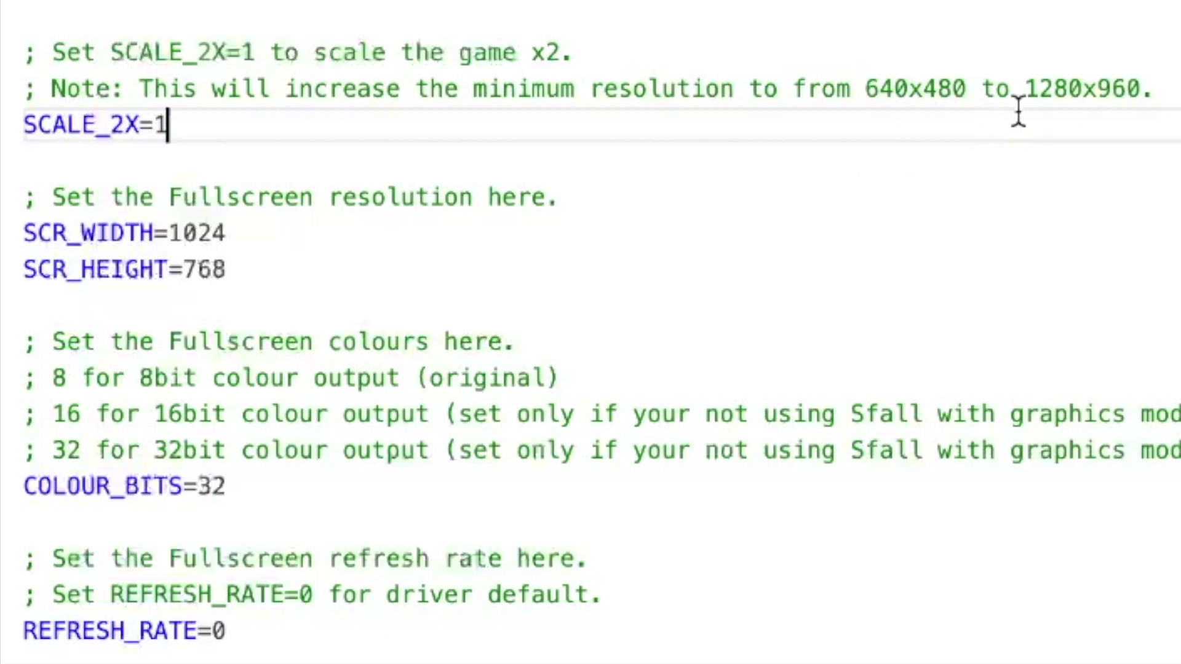
Step: Set SCR_WIDTH to 1280 and SCR_HEIGHT to 960, save, and relaunch Fallout Community Edition
{"action": "double_click", "coordinate": [1081, 92]}
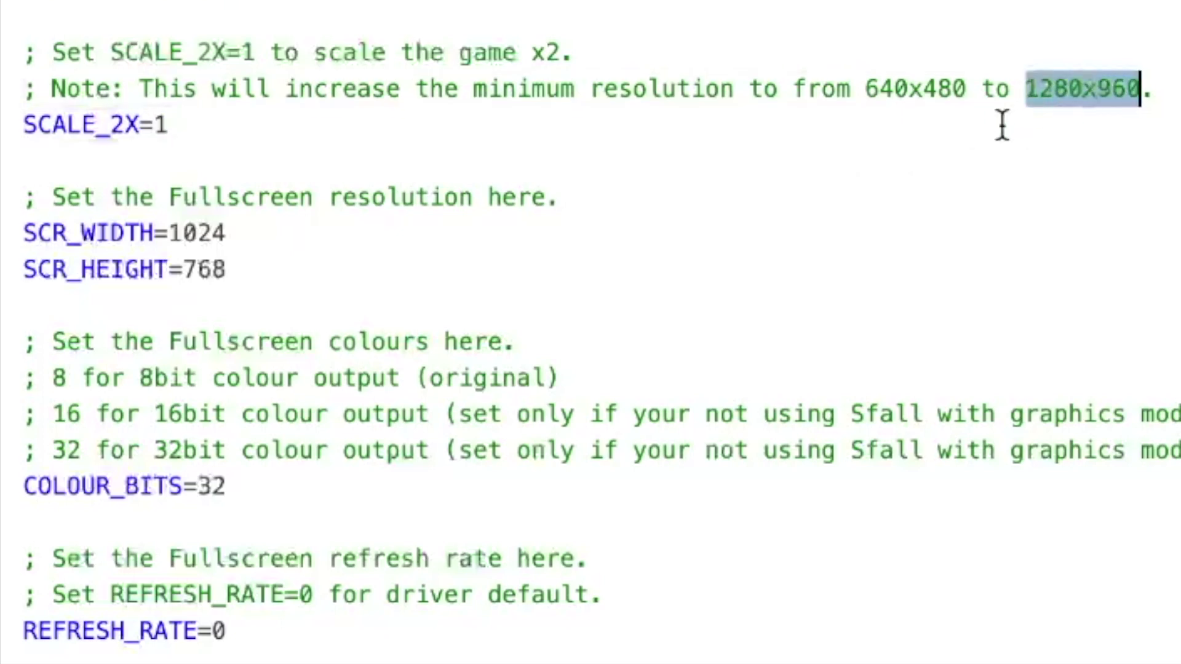
{"action": "left_click", "coordinate": [200, 228]}
{"action": "double_click", "coordinate": [203, 231]}
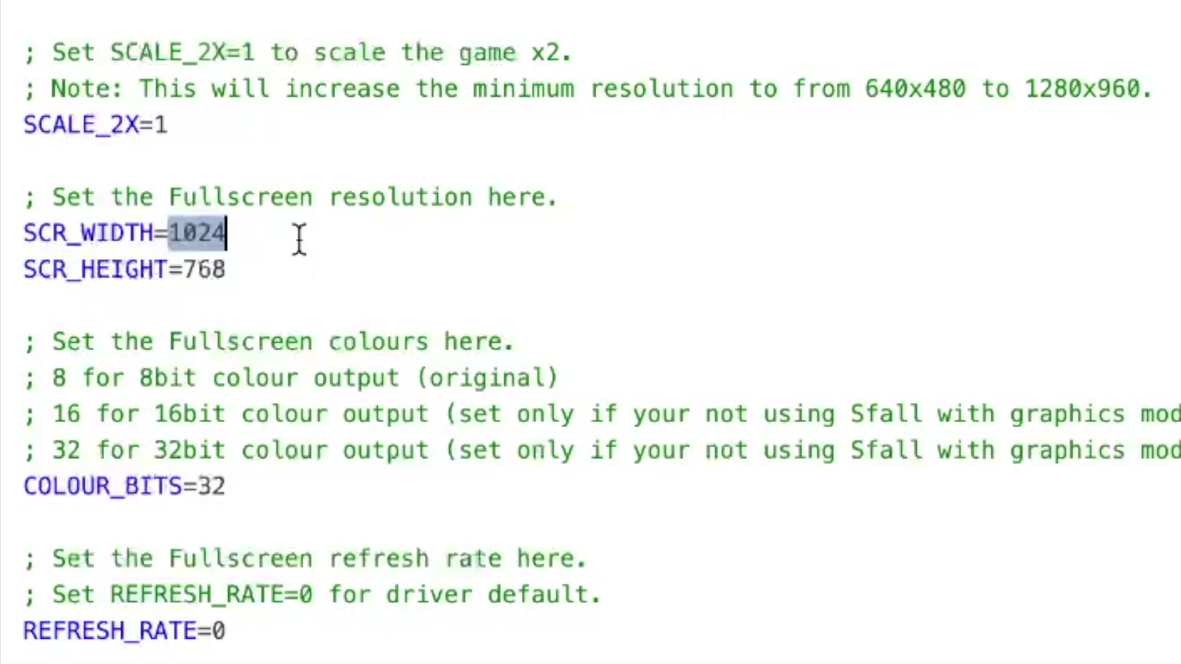
{"action": "type", "text": "1280"}
{"action": "key", "text": "Down"}
{"action": "key", "text": "BackSpace"}
{"action": "key", "text": "BackSpace"}
{"action": "key", "text": "BackSpace"}
{"action": "type", "text": "960"}
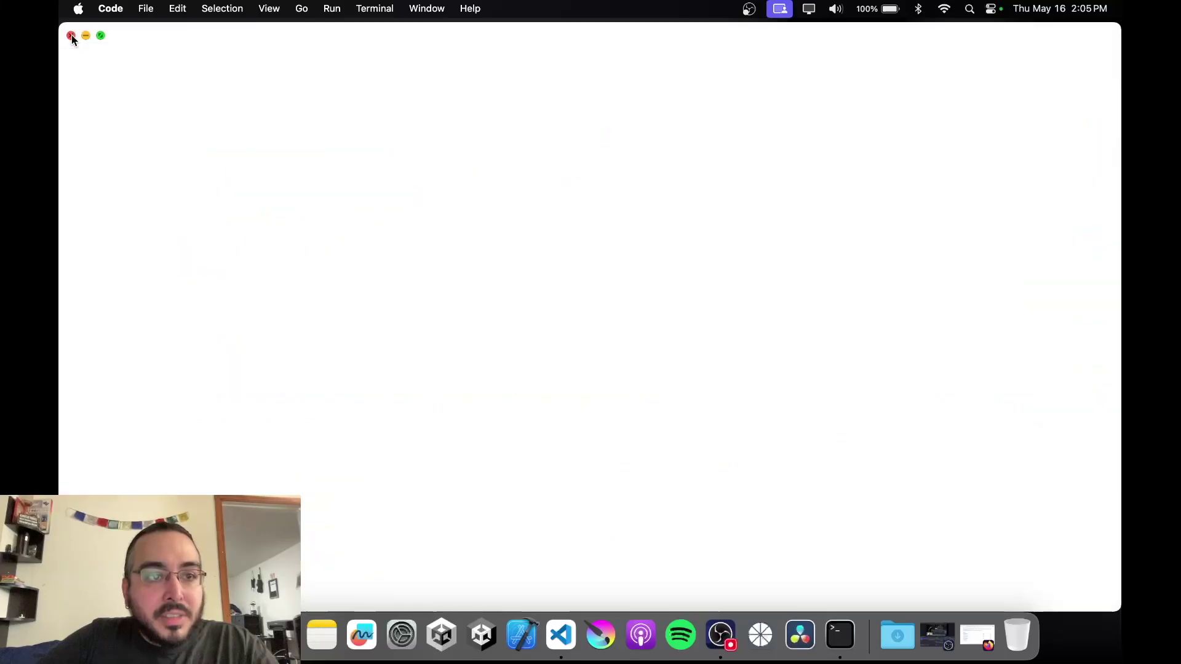
{"action": "key", "text": "super+w"}
{"action": "double_click", "coordinate": [800, 237]}
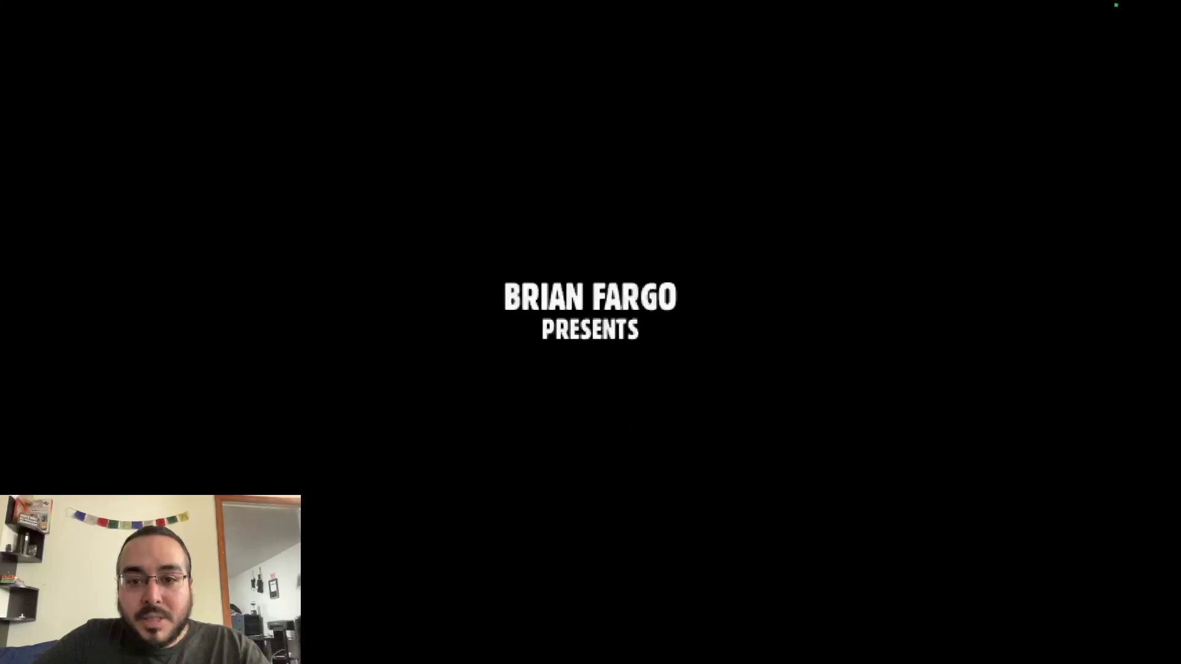
Step: Skip the intro, start a New Game as Max Stone, and skip the vault cinematic
{"action": "key", "text": "Escape"}
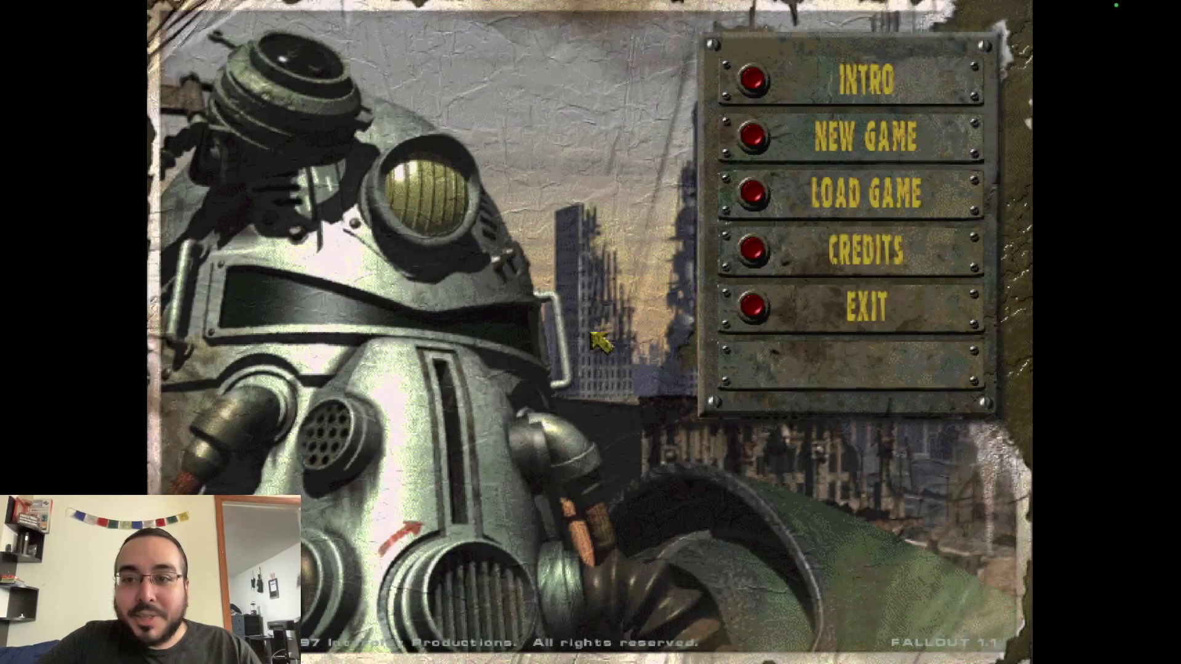
{"action": "left_click", "coordinate": [769, 132]}
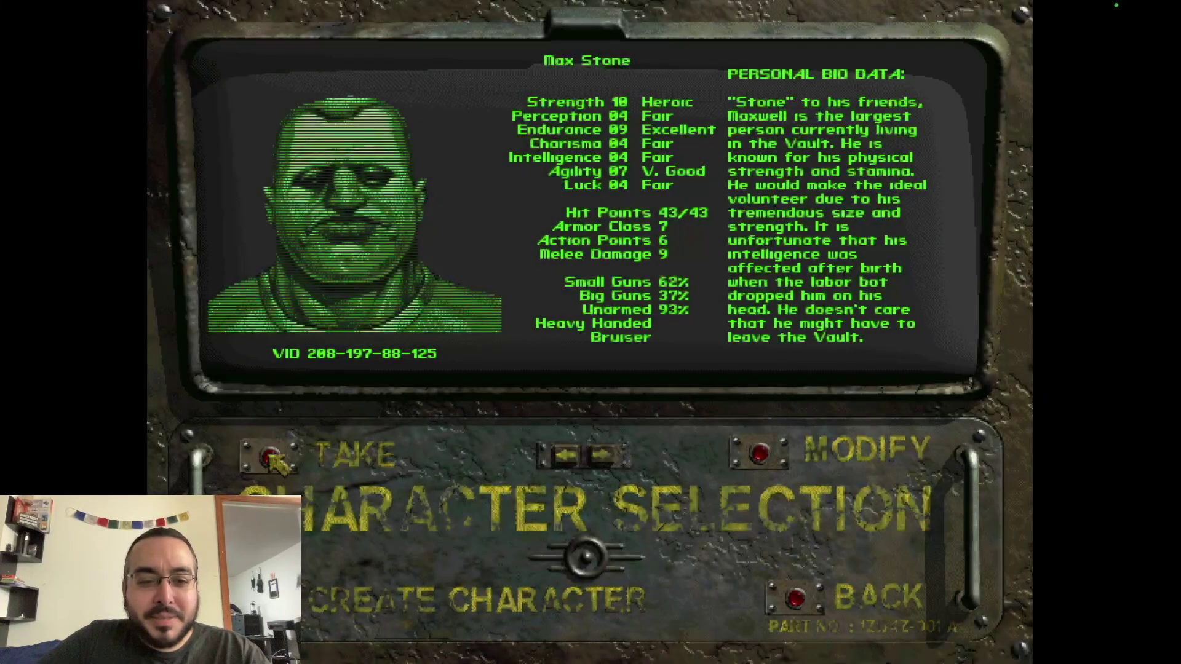
{"action": "left_click", "coordinate": [271, 458]}
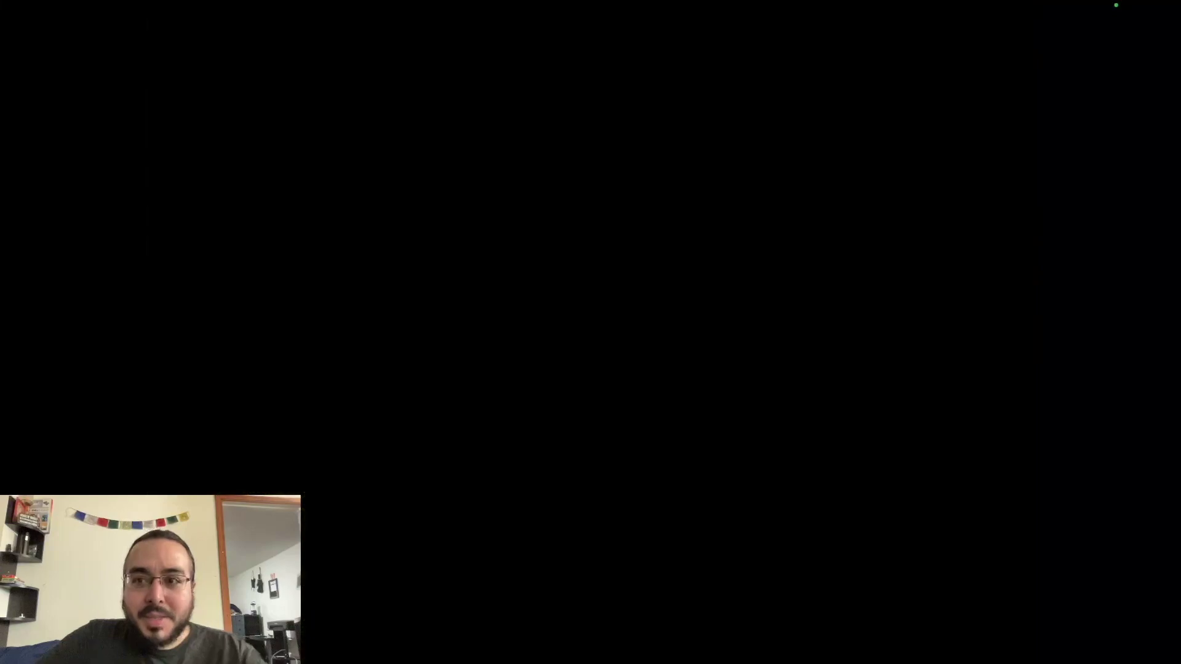
{"action": "key", "text": "Escape"}
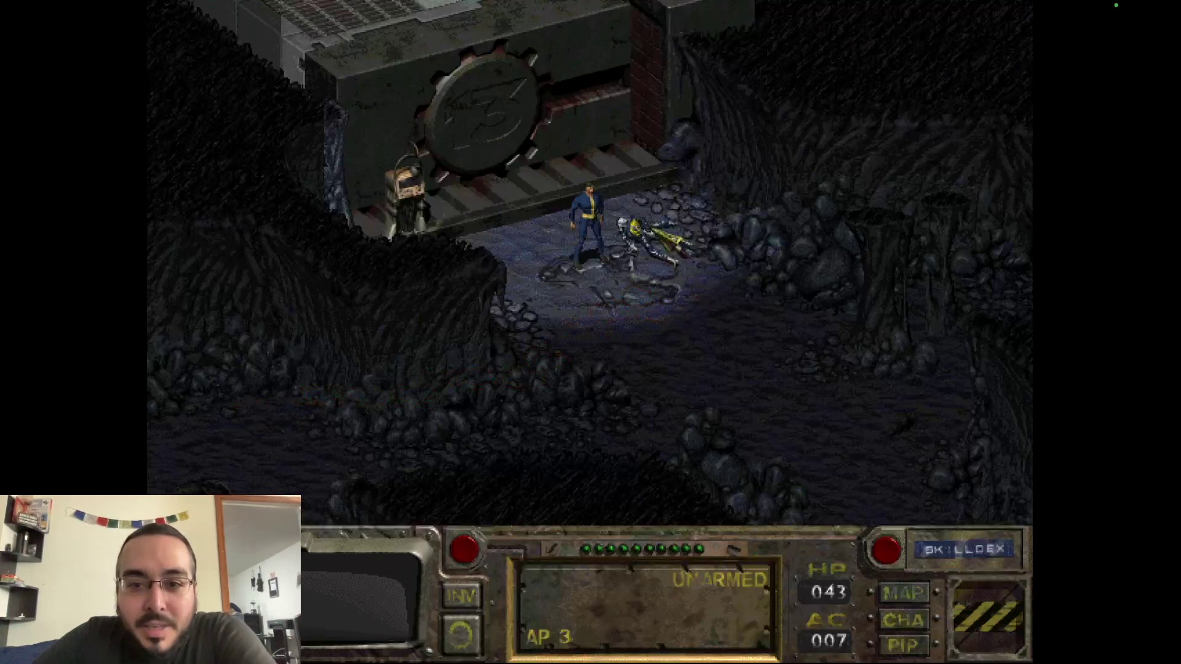
Step: Take the ammo and knife from the skeleton, then equip the knife in ITEM1
{"action": "left_click", "coordinate": [646, 233]}
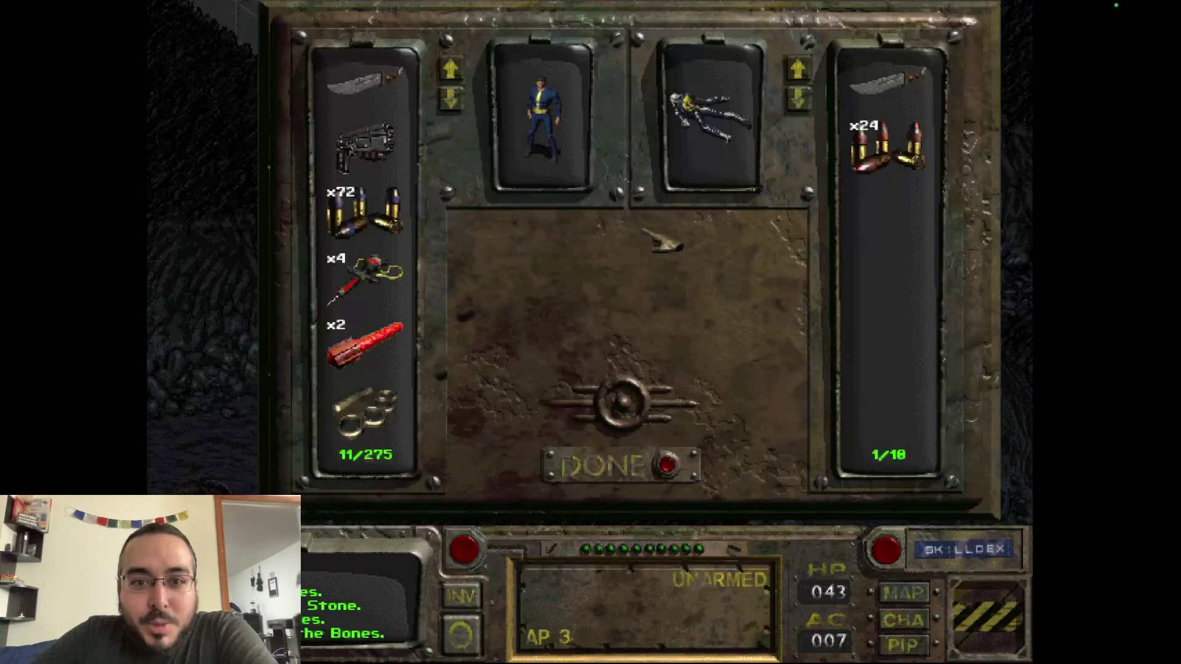
{"action": "left_click_drag", "start_coordinate": [873, 157], "coordinate": [369, 342]}
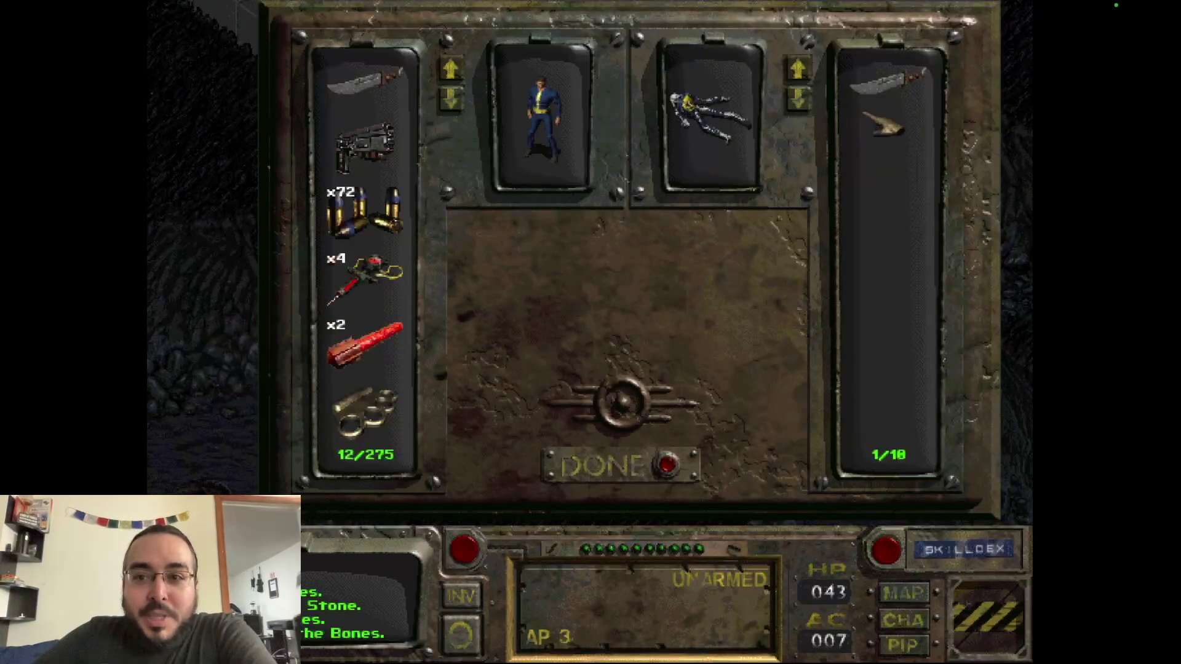
{"action": "left_click_drag", "start_coordinate": [885, 83], "coordinate": [363, 385]}
{"action": "left_click", "coordinate": [666, 465]}
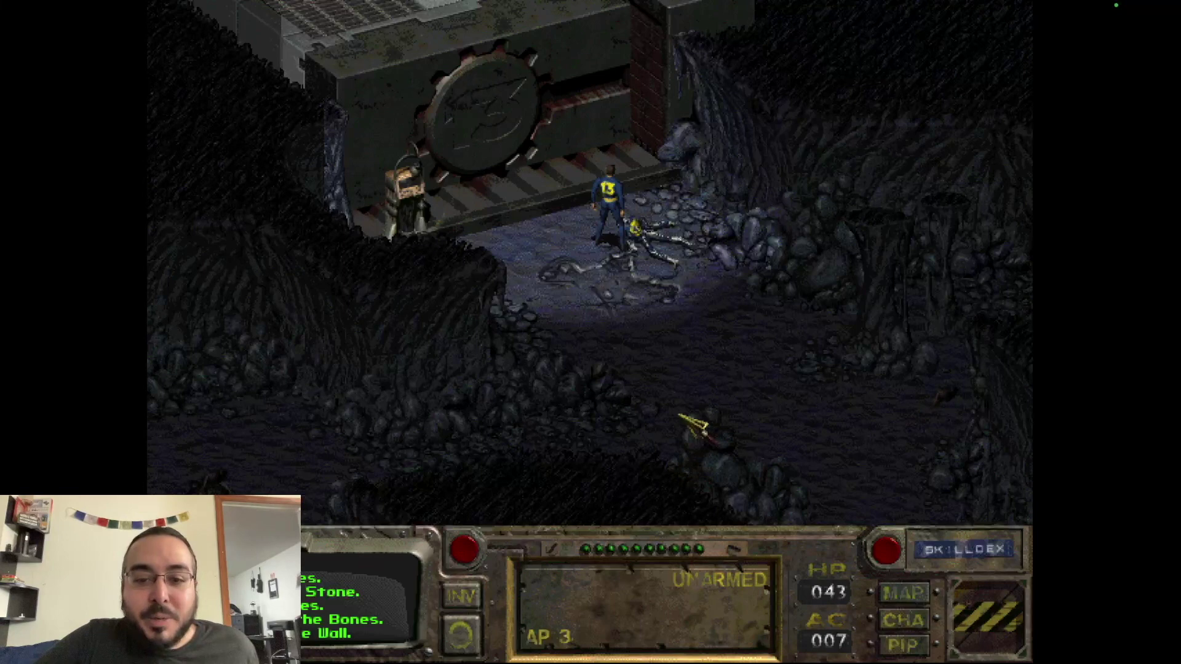
{"action": "left_click", "coordinate": [462, 595]}
{"action": "left_click_drag", "start_coordinate": [363, 80], "coordinate": [533, 440]}
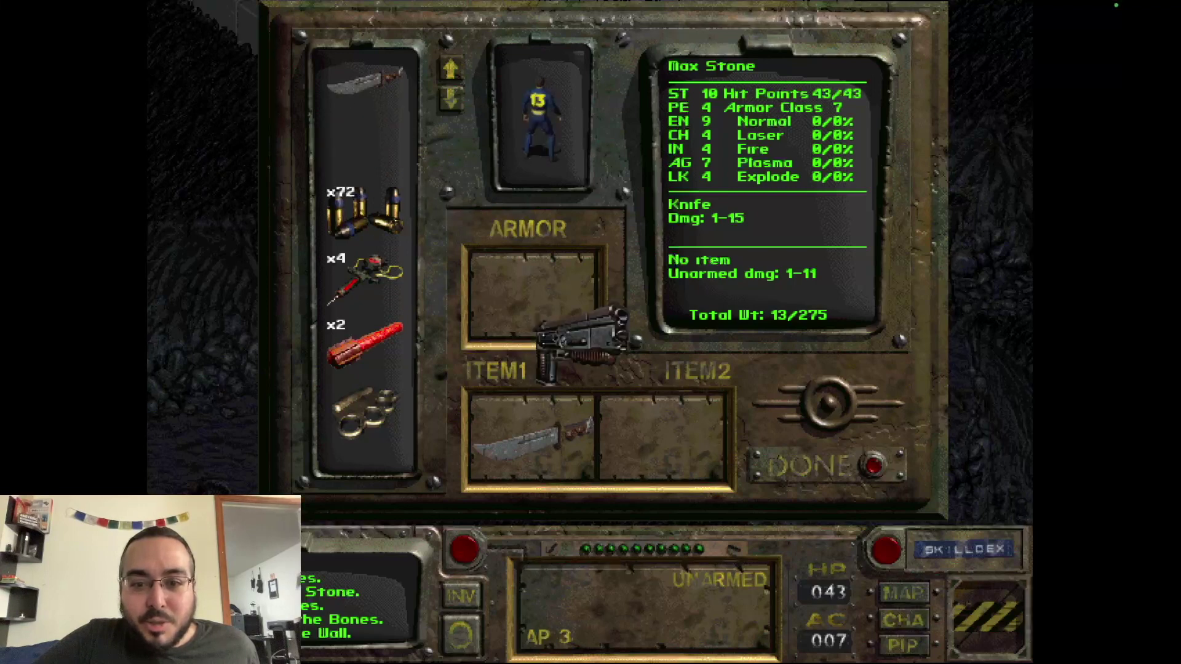